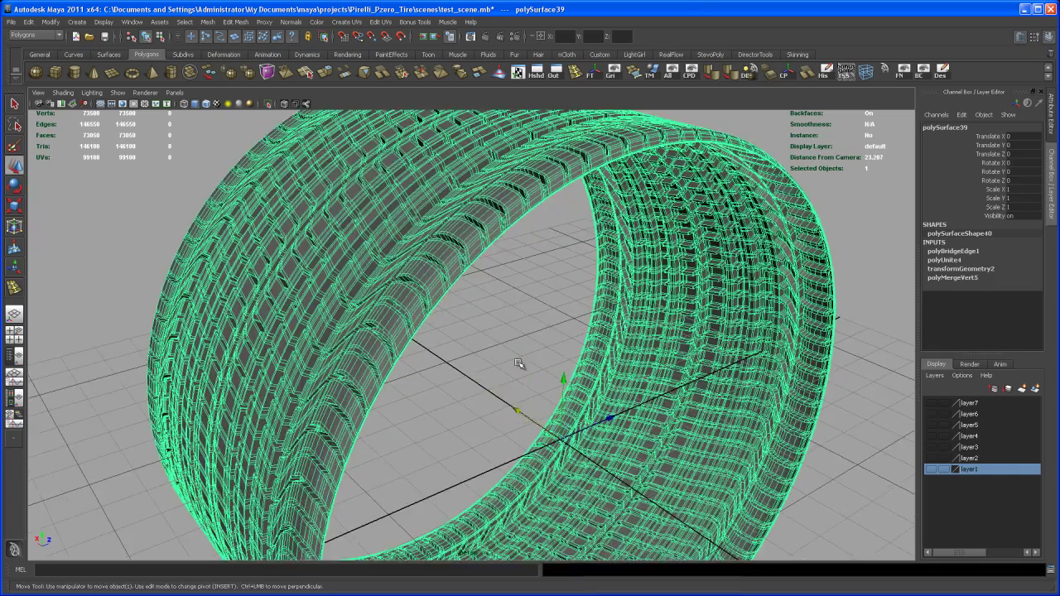
Select the full border edge loop along the tire's open side in edge mode.
{"action": "scroll", "coordinate": [488, 323], "scroll_direction": "up", "scroll_amount": 4}
{"action": "right_click_drag", "start_coordinate": [389, 250], "coordinate": [395, 224]}
{"action": "scroll", "coordinate": [420, 263], "scroll_direction": "up", "scroll_amount": 2}
{"action": "left_click_drag", "start_coordinate": [420, 263], "coordinate": [440, 285], "text": "alt"}
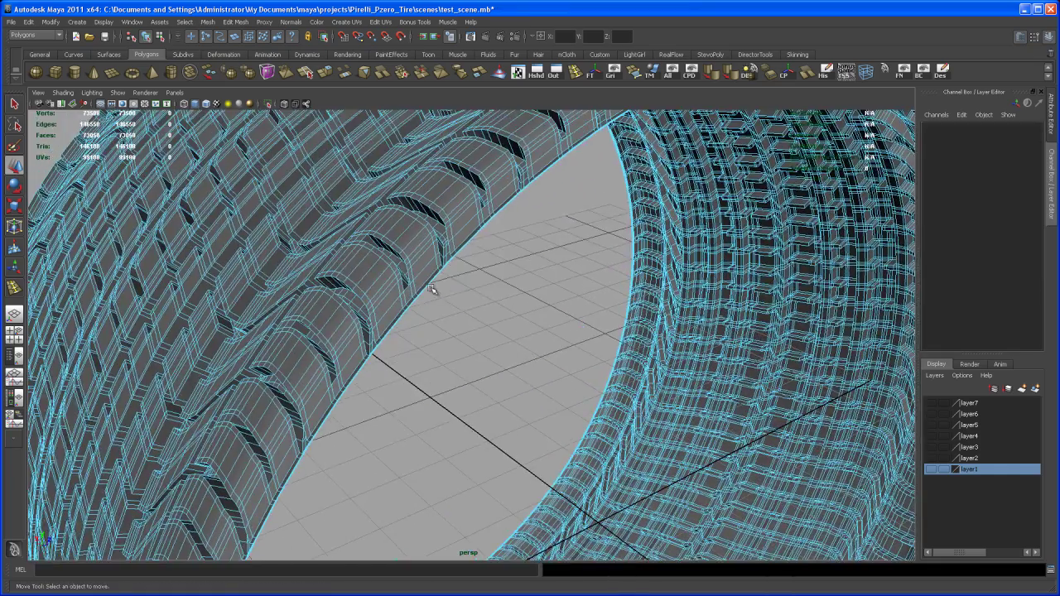
{"action": "left_click", "coordinate": [426, 285]}
{"action": "scroll", "coordinate": [430, 289], "scroll_direction": "down", "scroll_amount": 5}
{"action": "left_click_drag", "start_coordinate": [497, 298], "coordinate": [517, 262], "text": "alt"}
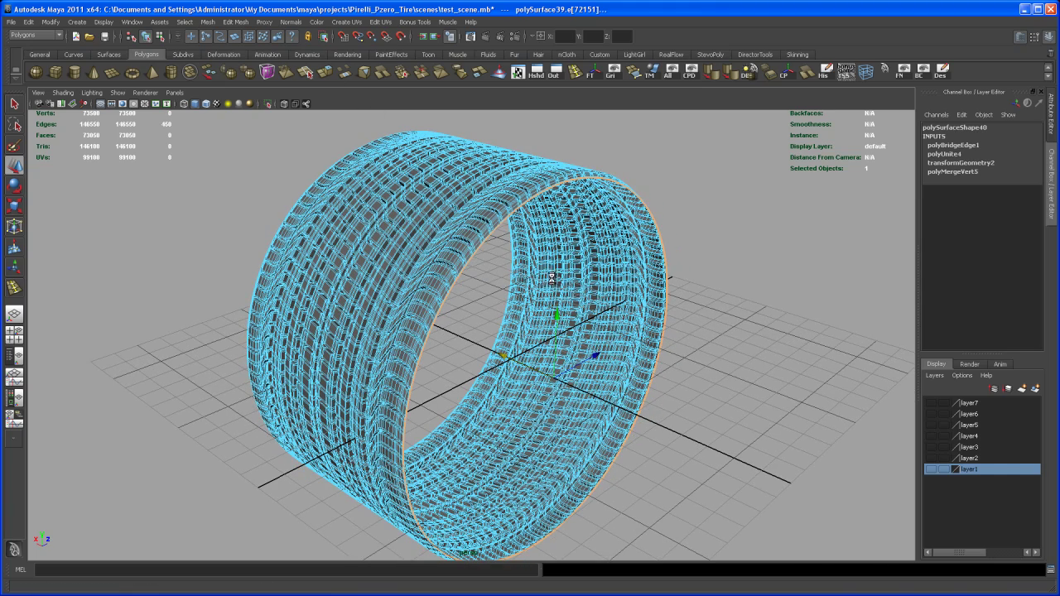
Extrude the selected border edges and scale them inward toward the wheel centre to form a flat sidewall ring.
{"action": "key", "text": "ctrl+e"}
{"action": "right_click_drag", "start_coordinate": [525, 282], "coordinate": [530, 325], "text": "alt"}
{"action": "key", "text": "t"}
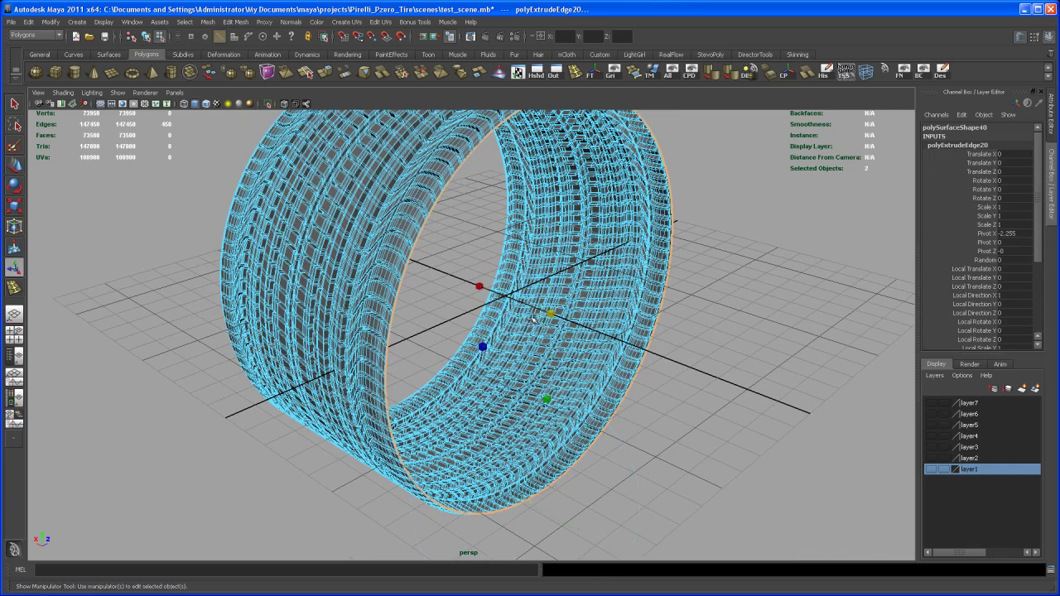
{"action": "key", "text": "r"}
{"action": "left_click_drag", "start_coordinate": [550, 316], "coordinate": [544, 362]}
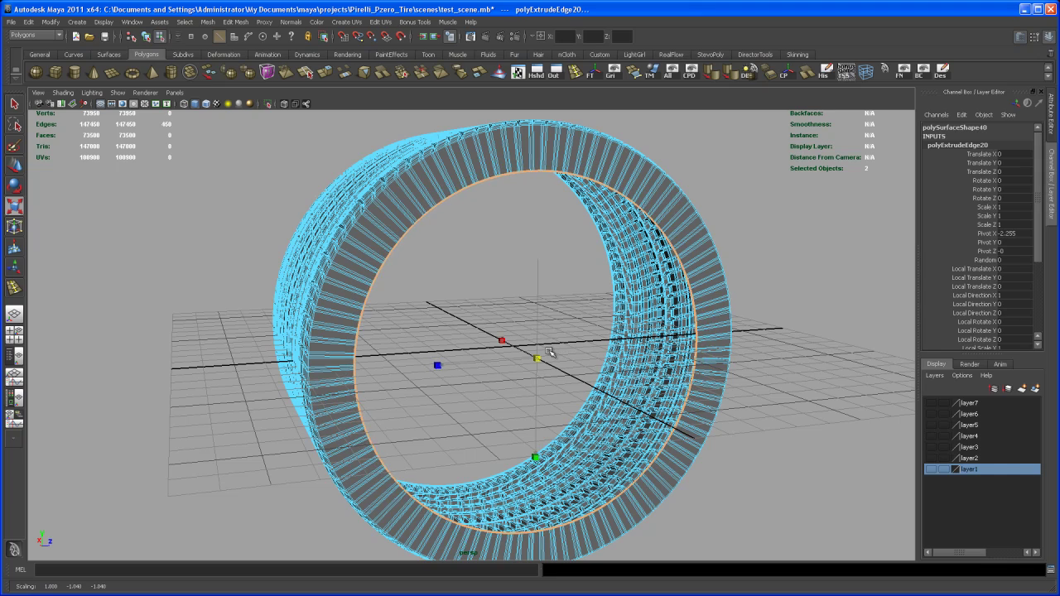
Select all faces of the new flat sidewall ring in face mode.
{"action": "left_click_drag", "start_coordinate": [562, 330], "coordinate": [537, 364], "text": "alt"}
{"action": "left_click_drag", "start_coordinate": [557, 312], "coordinate": [556, 299], "text": "alt"}
{"action": "middle_click_drag", "start_coordinate": [556, 300], "coordinate": [555, 295], "text": "alt"}
{"action": "left_click_drag", "start_coordinate": [555, 295], "coordinate": [533, 299], "text": "alt"}
{"action": "right_click_drag", "start_coordinate": [468, 261], "coordinate": [499, 328], "text": "alt"}
{"action": "left_click_drag", "start_coordinate": [500, 329], "coordinate": [474, 282], "text": "alt"}
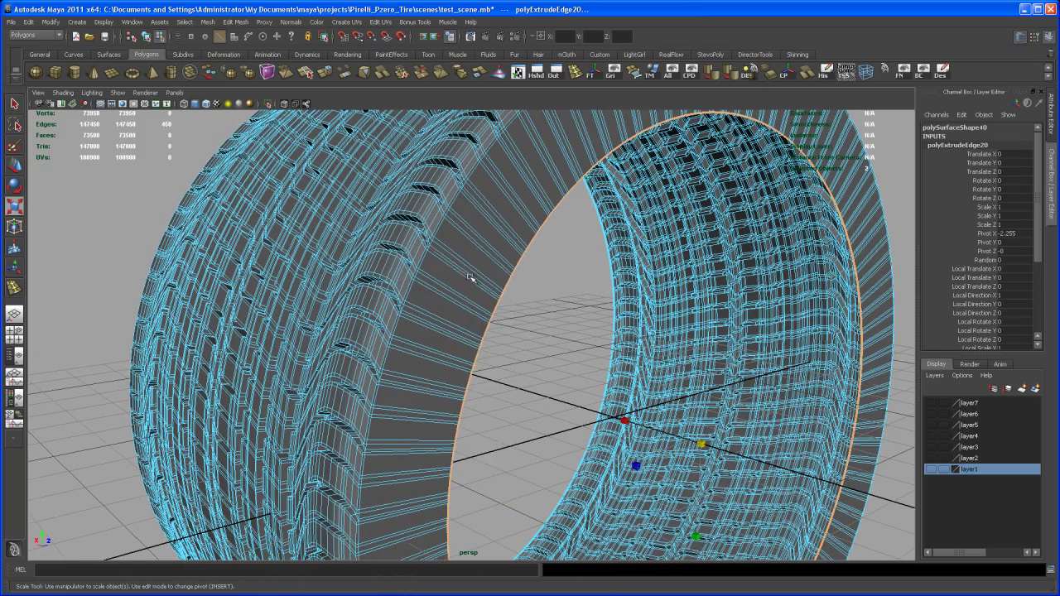
{"action": "right_click_drag", "start_coordinate": [468, 273], "coordinate": [519, 265]}
{"action": "left_click", "coordinate": [455, 290]}
{"action": "key", "text": "q"}
{"action": "double_click", "coordinate": [464, 291]}
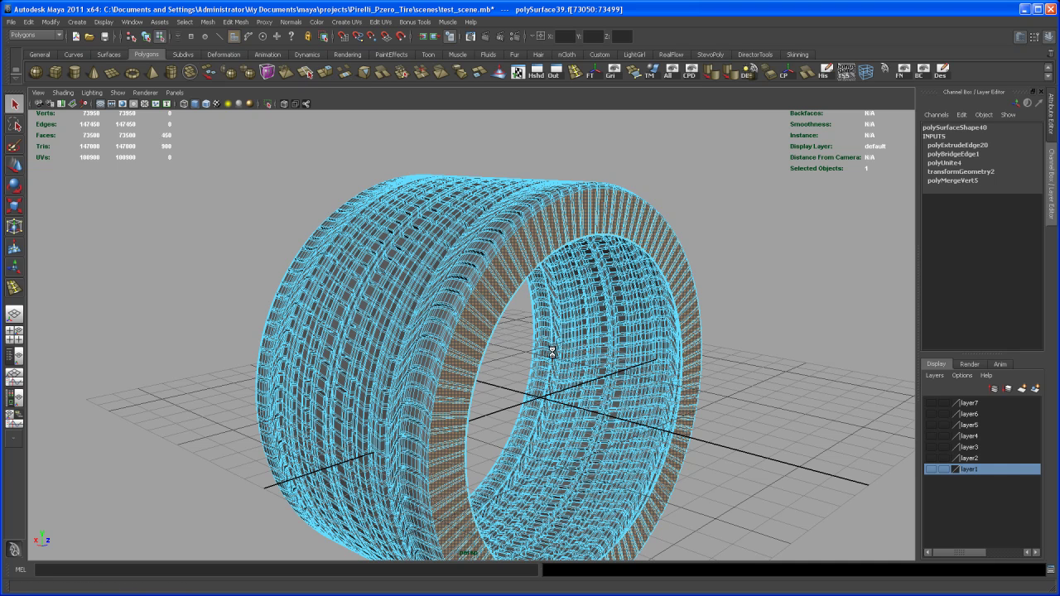
Extrude the sidewall faces, scaling them locally to about 0.567 and offsetting them outward by about 0.092.
{"action": "key", "text": "ctrl+e"}
{"action": "left_click_drag", "start_coordinate": [546, 362], "coordinate": [586, 401], "text": "alt"}
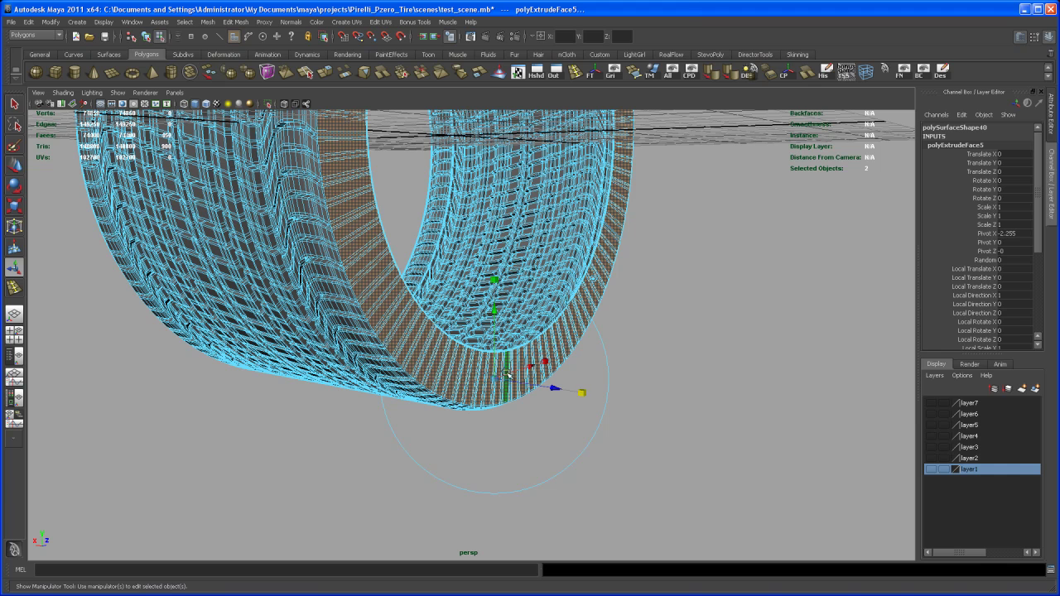
{"action": "left_click_drag", "start_coordinate": [487, 386], "coordinate": [482, 389]}
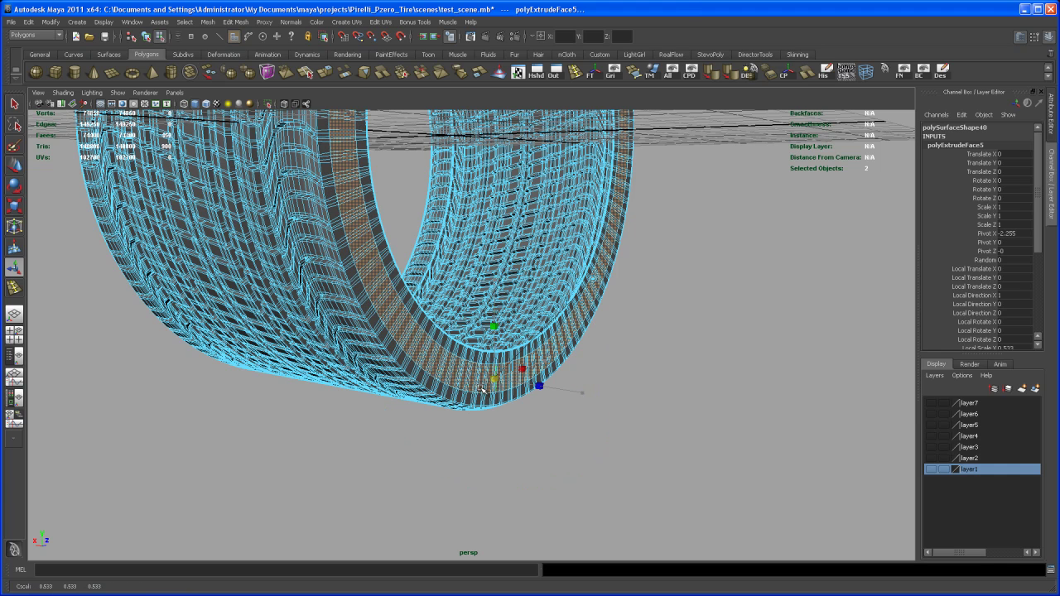
{"action": "left_click_drag", "start_coordinate": [484, 374], "coordinate": [479, 342], "text": "alt"}
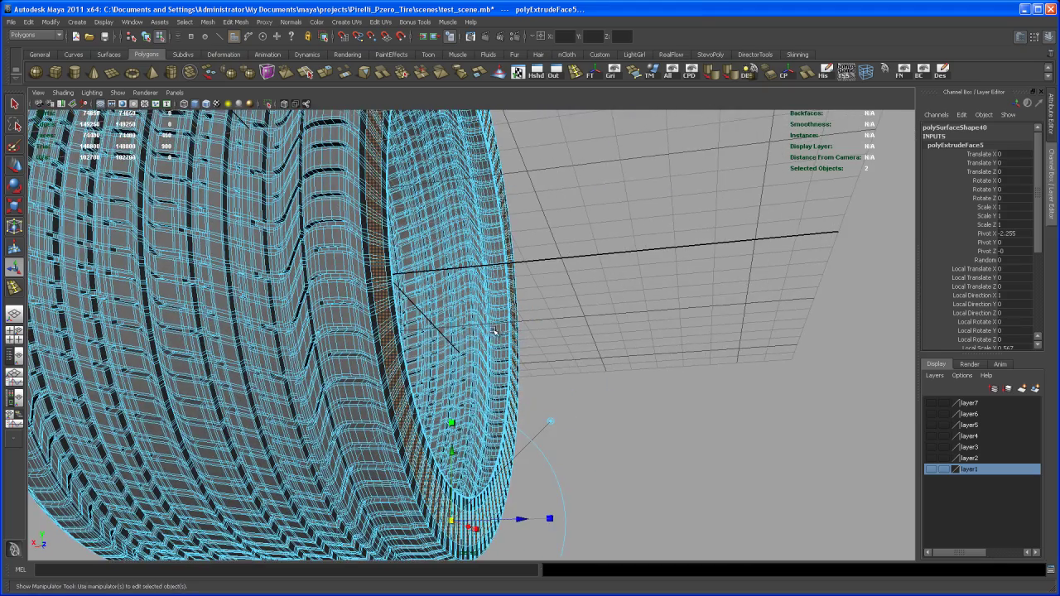
{"action": "left_click_drag", "start_coordinate": [482, 424], "coordinate": [506, 379], "text": "alt"}
{"action": "left_click_drag", "start_coordinate": [523, 469], "coordinate": [524, 470]}
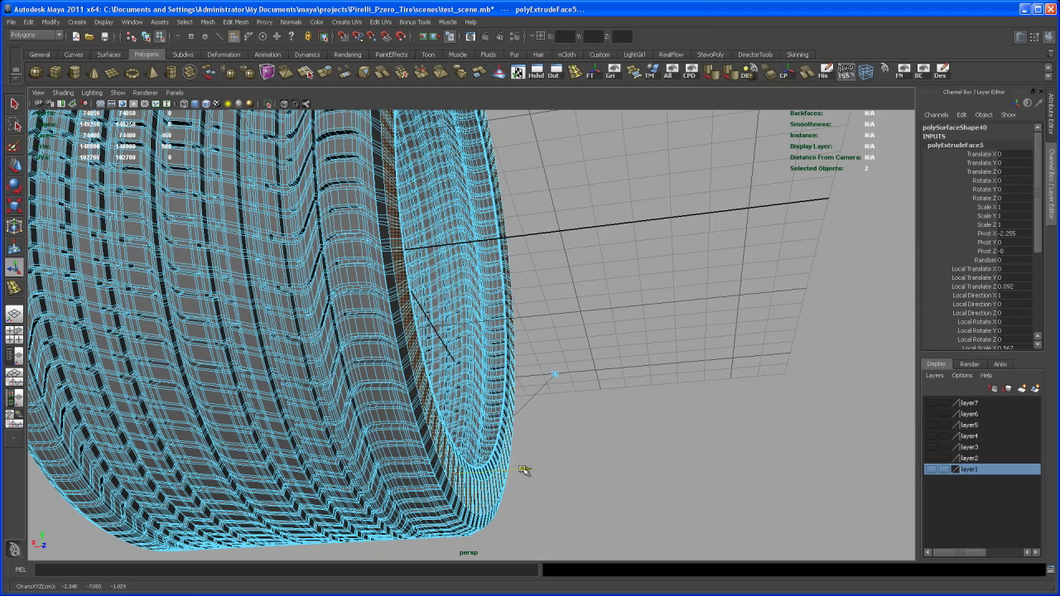
Extrude the sidewall faces a second time, scaling them locally to about 0.45 and offsetting them outward by about 0.053.
{"action": "left_click_drag", "start_coordinate": [518, 404], "coordinate": [538, 405], "text": "alt"}
{"action": "middle_click_drag", "start_coordinate": [523, 422], "coordinate": [524, 377], "text": "alt"}
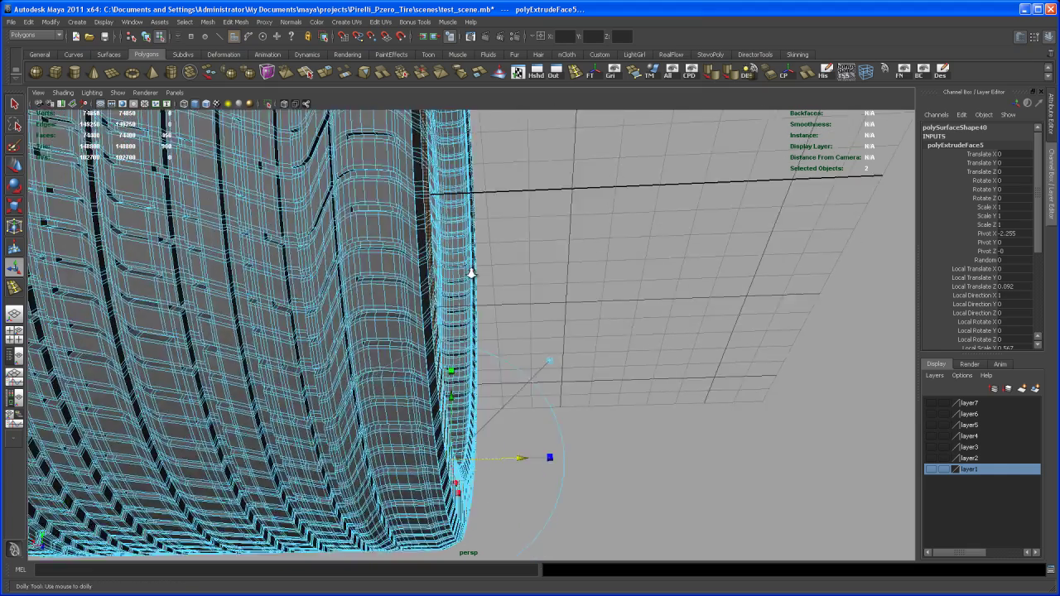
{"action": "right_click_drag", "start_coordinate": [524, 377], "coordinate": [548, 338], "text": "alt"}
{"action": "left_click_drag", "start_coordinate": [548, 338], "coordinate": [531, 441], "text": "alt"}
{"action": "left_click_drag", "start_coordinate": [617, 374], "coordinate": [591, 353], "text": "alt"}
{"action": "right_click_drag", "start_coordinate": [592, 352], "coordinate": [577, 295], "text": "alt"}
{"action": "left_click_drag", "start_coordinate": [631, 317], "coordinate": [598, 323], "text": "alt"}
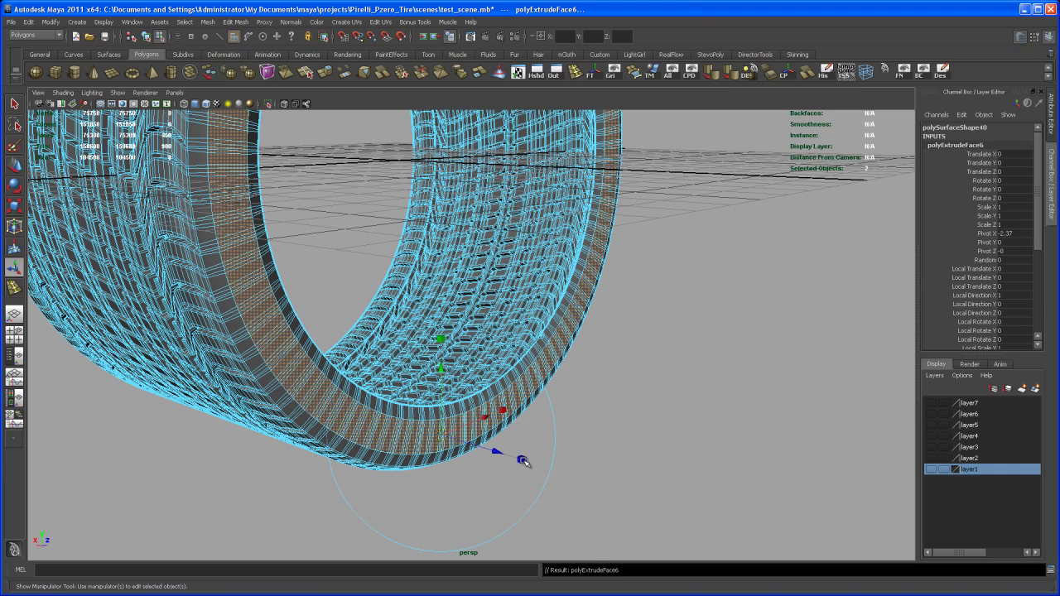
{"action": "mouse_move", "coordinate": [560, 471]}
{"action": "left_mouse_down", "text": "alt"}
{"action": "mouse_move", "coordinate": [471, 450]}
{"action": "mouse_move", "coordinate": [506, 433]}
{"action": "mouse_move", "coordinate": [490, 451]}
{"action": "mouse_move", "coordinate": [495, 400]}
{"action": "mouse_move", "coordinate": [462, 406]}
{"action": "mouse_move", "coordinate": [497, 414]}
{"action": "mouse_move", "coordinate": [543, 375]}
{"action": "mouse_move", "coordinate": [383, 386]}
{"action": "mouse_move", "coordinate": [494, 321]}
{"action": "mouse_move", "coordinate": [463, 320]}
{"action": "left_mouse_up", "text": "alt"}
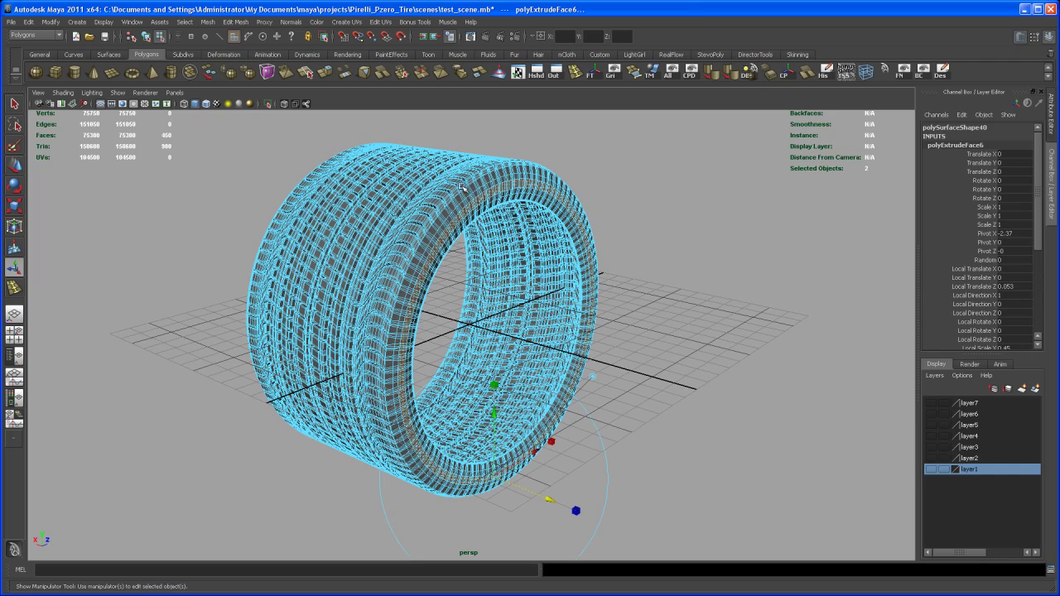
Return to object mode, clear the selection and examine the rounded sidewall from several angles.
{"action": "right_click_drag", "start_coordinate": [466, 180], "coordinate": [503, 162]}
{"action": "left_click", "coordinate": [552, 163]}
{"action": "left_click_drag", "start_coordinate": [562, 176], "coordinate": [507, 223], "text": "alt"}
{"action": "right_click_drag", "start_coordinate": [507, 223], "coordinate": [525, 312], "text": "alt"}
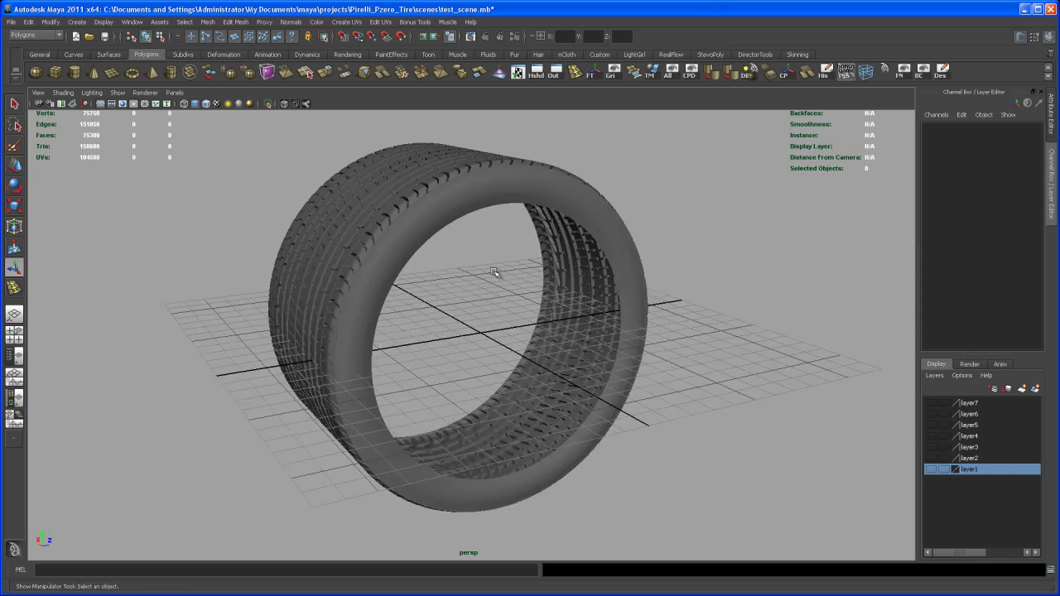
{"action": "left_click_drag", "start_coordinate": [501, 234], "coordinate": [473, 232], "text": "alt"}
{"action": "right_click_drag", "start_coordinate": [473, 232], "coordinate": [458, 300], "text": "alt"}
{"action": "left_click_drag", "start_coordinate": [454, 212], "coordinate": [416, 210], "text": "alt"}
{"action": "right_click_drag", "start_coordinate": [417, 210], "coordinate": [471, 291], "text": "alt"}
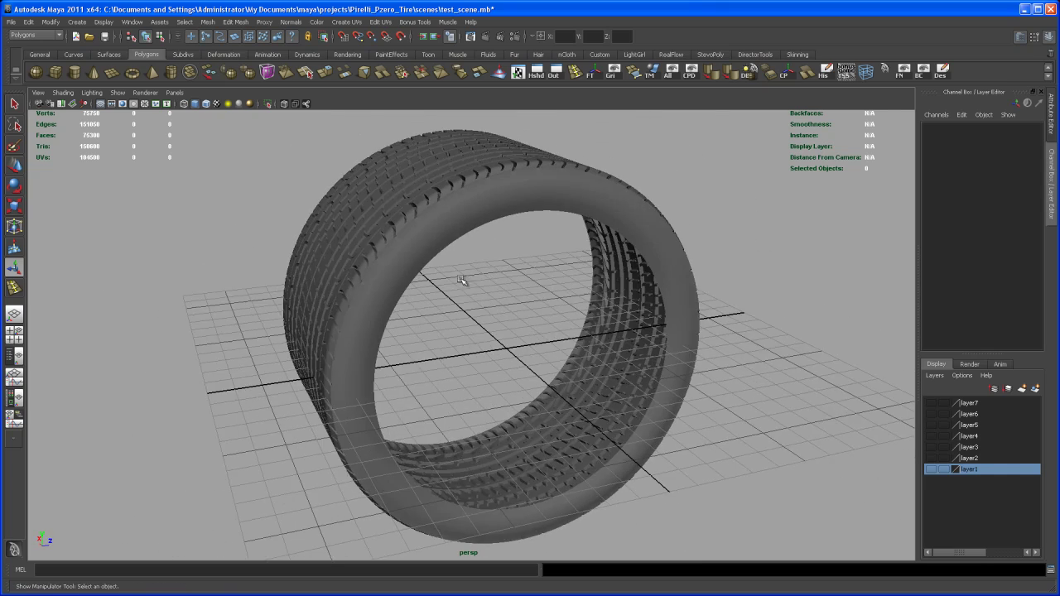
{"action": "left_click_drag", "start_coordinate": [449, 230], "coordinate": [470, 250], "text": "alt"}
{"action": "middle_click_drag", "start_coordinate": [517, 241], "coordinate": [497, 222], "text": "alt"}
{"action": "mouse_move", "coordinate": [530, 244]}
{"action": "left_mouse_down", "text": "alt"}
{"action": "mouse_move", "coordinate": [486, 241]}
{"action": "mouse_move", "coordinate": [528, 252]}
{"action": "left_mouse_up", "text": "alt"}
{"action": "right_click_drag", "start_coordinate": [485, 263], "coordinate": [499, 289], "text": "alt"}
{"action": "middle_click_drag", "start_coordinate": [460, 222], "coordinate": [466, 279], "text": "alt"}
{"action": "mouse_move", "coordinate": [447, 263]}
{"action": "right_mouse_down", "text": "alt"}
{"action": "mouse_move", "coordinate": [457, 283]}
{"action": "mouse_move", "coordinate": [452, 269]}
{"action": "right_mouse_up", "text": "alt"}
{"action": "left_click_drag", "start_coordinate": [472, 291], "coordinate": [477, 326], "text": "alt"}
Select the ring of sidewall faces that borders the tire's inner opening.
{"action": "left_click", "coordinate": [415, 241]}
{"action": "left_click_drag", "start_coordinate": [426, 287], "coordinate": [409, 263], "text": "alt"}
{"action": "right_click_drag", "start_coordinate": [431, 241], "coordinate": [476, 249], "text": "alt"}
{"action": "middle_click_drag", "start_coordinate": [464, 248], "coordinate": [445, 260], "text": "alt"}
{"action": "right_click_drag", "start_coordinate": [444, 260], "coordinate": [470, 285], "text": "alt"}
{"action": "middle_click_drag", "start_coordinate": [406, 273], "coordinate": [389, 407], "text": "alt"}
{"action": "left_click_drag", "start_coordinate": [452, 283], "coordinate": [425, 278], "text": "alt"}
{"action": "right_click_drag", "start_coordinate": [425, 279], "coordinate": [417, 356], "text": "alt"}
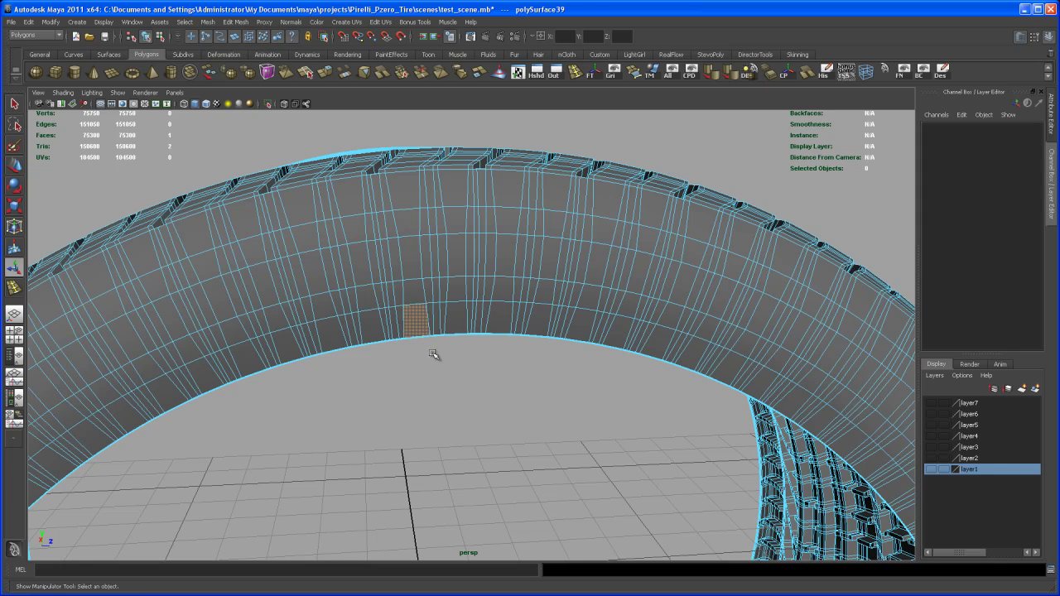
{"action": "left_click", "coordinate": [430, 315]}
{"action": "double_click", "coordinate": [431, 323], "text": "shift"}
{"action": "left_click_drag", "start_coordinate": [575, 403], "coordinate": [456, 286], "text": "alt"}
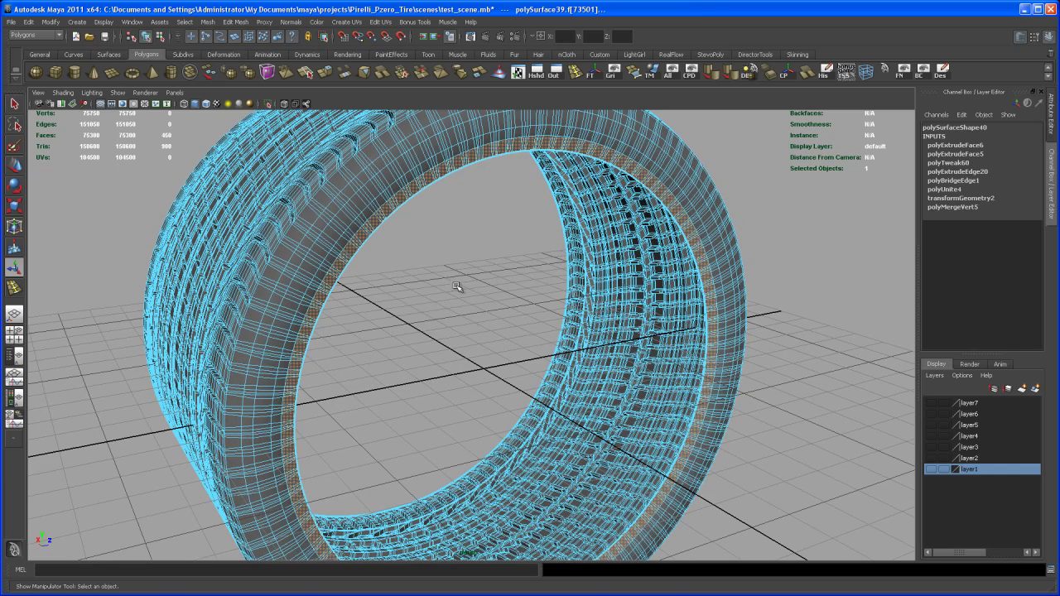
Grow the face selection four times so it covers the entire sidewall up to the tread.
{"action": "right_click", "coordinate": [489, 152], "text": "ctrl"}
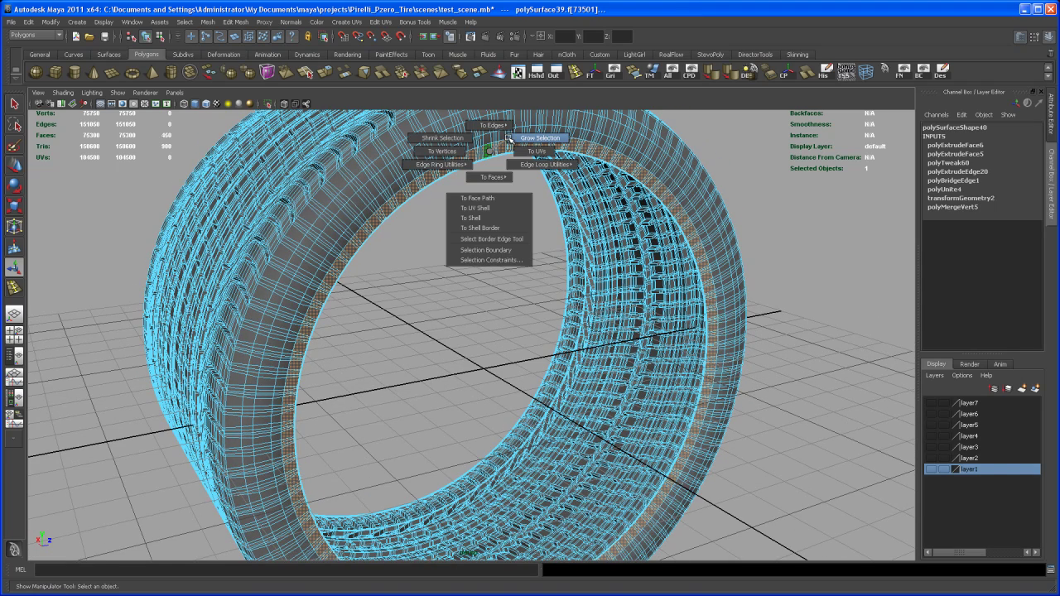
{"action": "left_click", "coordinate": [514, 138]}
{"action": "key", "text": "shift+period"}
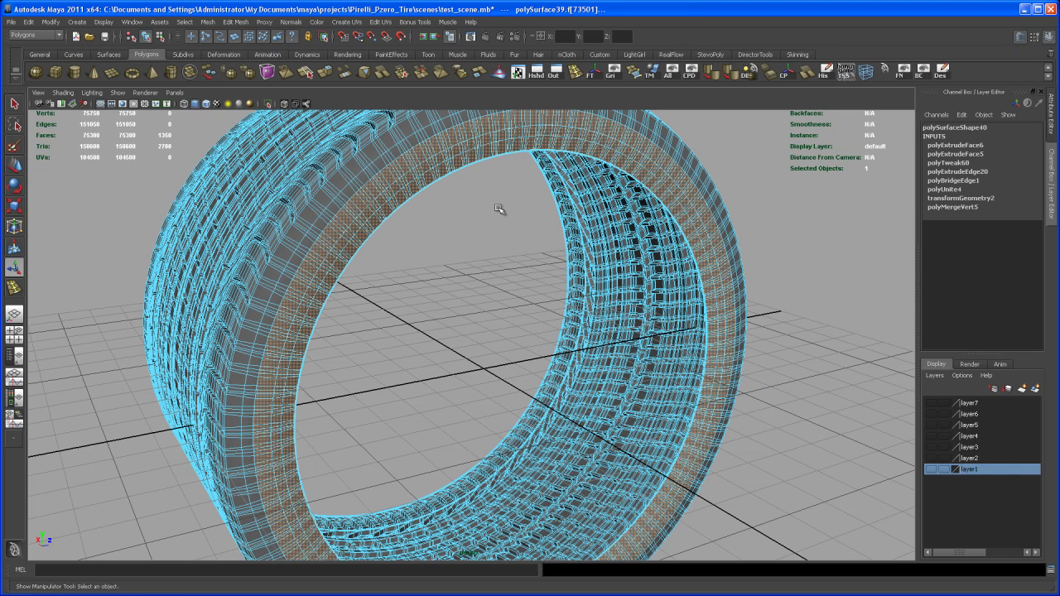
{"action": "key", "text": "shift+period"}
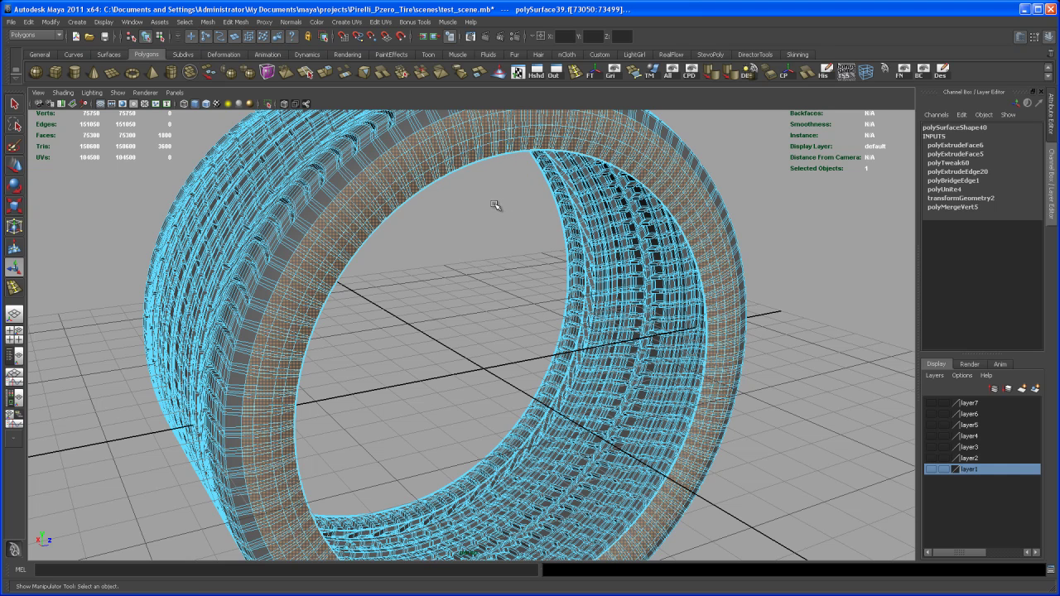
{"action": "key", "text": "shift+period"}
Extract the selected sidewall faces from the tire mesh as a separate object.
{"action": "left_click_drag", "start_coordinate": [496, 203], "coordinate": [467, 289], "text": "alt"}
{"action": "right_click_drag", "start_coordinate": [467, 289], "coordinate": [377, 207], "text": "alt"}
{"action": "left_click_drag", "start_coordinate": [377, 206], "coordinate": [425, 272], "text": "alt"}
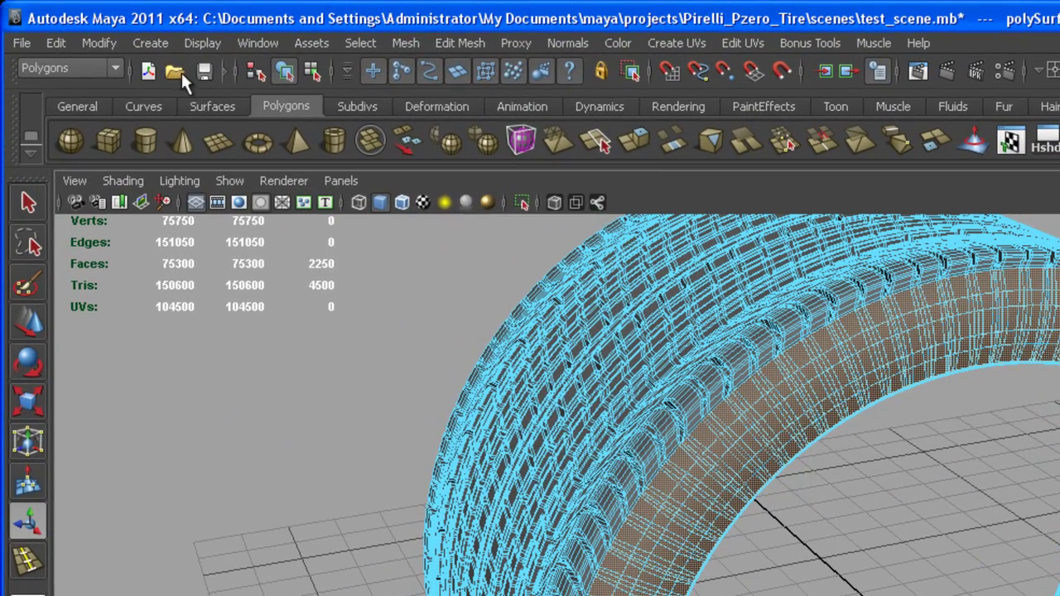
{"action": "left_click", "coordinate": [412, 41]}
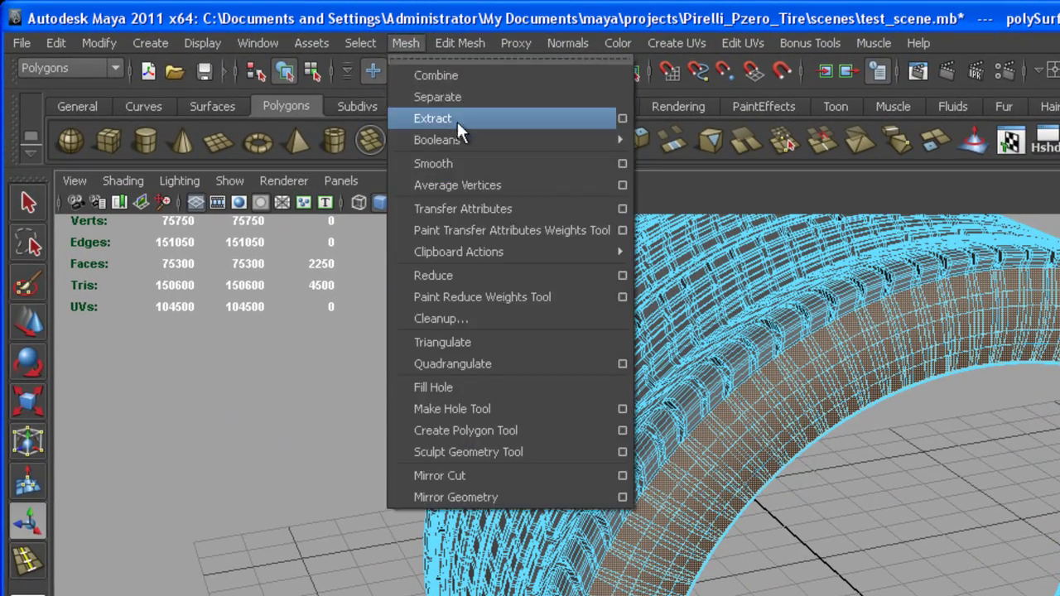
{"action": "left_click", "coordinate": [455, 118]}
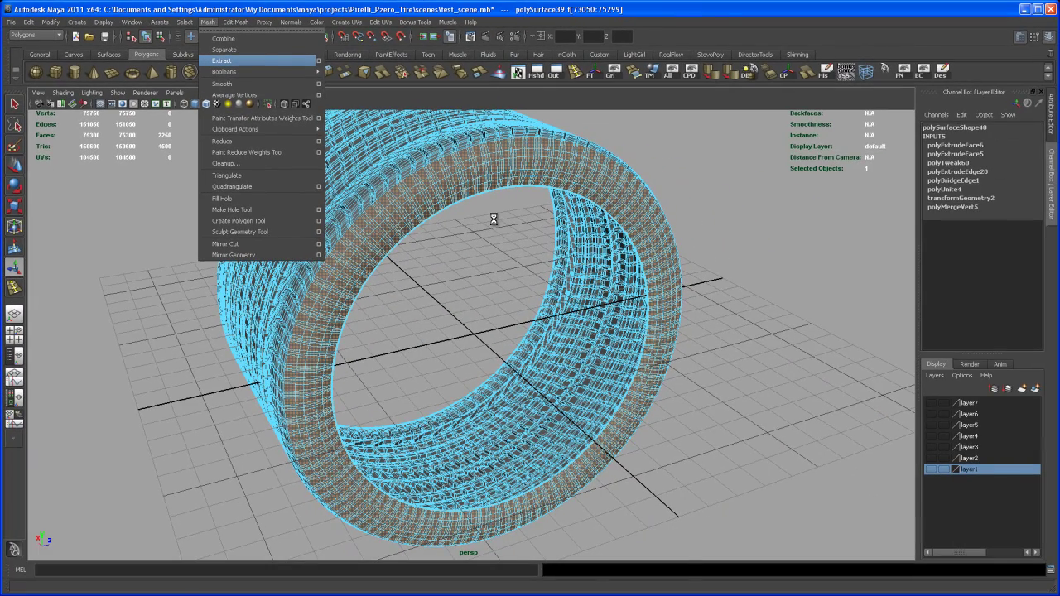
{"action": "left_click_drag", "start_coordinate": [474, 220], "coordinate": [487, 226], "text": "alt"}
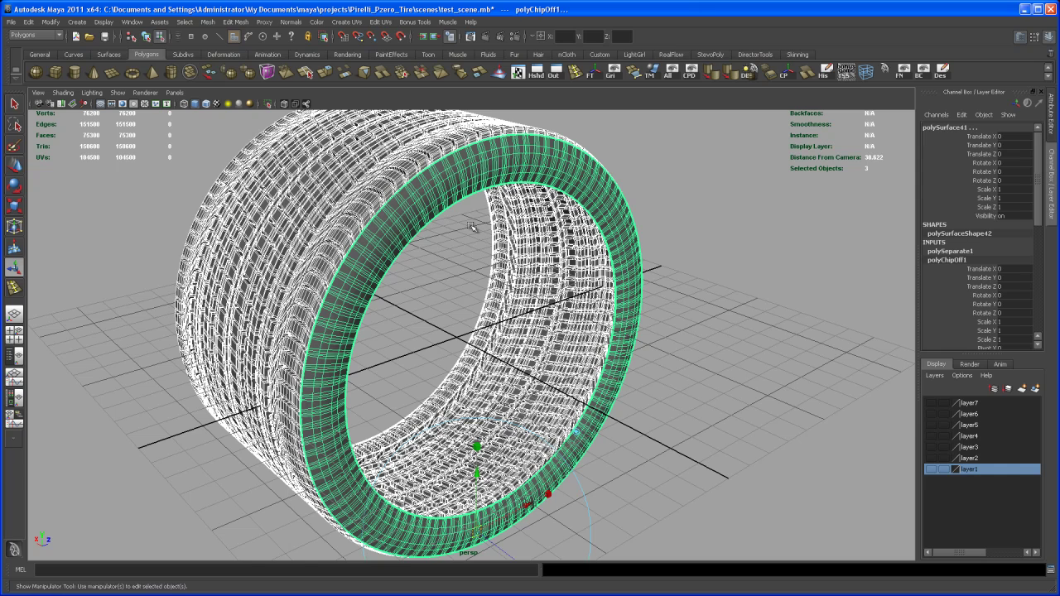
Select the extracted sidewall ring in object mode and delete its construction history.
{"action": "key", "text": "q"}
{"action": "left_click", "coordinate": [435, 207], "text": "shift"}
{"action": "middle_click_drag", "start_coordinate": [429, 237], "coordinate": [432, 229], "text": "alt"}
{"action": "key", "text": "F8"}
{"action": "left_click", "coordinate": [427, 222]}
{"action": "left_click", "coordinate": [418, 224]}
{"action": "left_click_drag", "start_coordinate": [418, 225], "coordinate": [434, 240], "text": "alt"}
{"action": "left_click", "coordinate": [826, 73]}
Duplicate the sidewall ring and mirror the copy by setting its Scale X to -1.
{"action": "left_click_drag", "start_coordinate": [622, 177], "coordinate": [662, 225], "text": "alt"}
{"action": "key", "text": "w"}
{"action": "middle_click_drag", "start_coordinate": [570, 299], "coordinate": [589, 296], "text": "alt"}
{"action": "left_click_drag", "start_coordinate": [589, 295], "coordinate": [629, 287], "text": "alt"}
{"action": "middle_click_drag", "start_coordinate": [578, 277], "coordinate": [603, 279], "text": "alt"}
{"action": "left_click_drag", "start_coordinate": [603, 279], "coordinate": [572, 292], "text": "alt"}
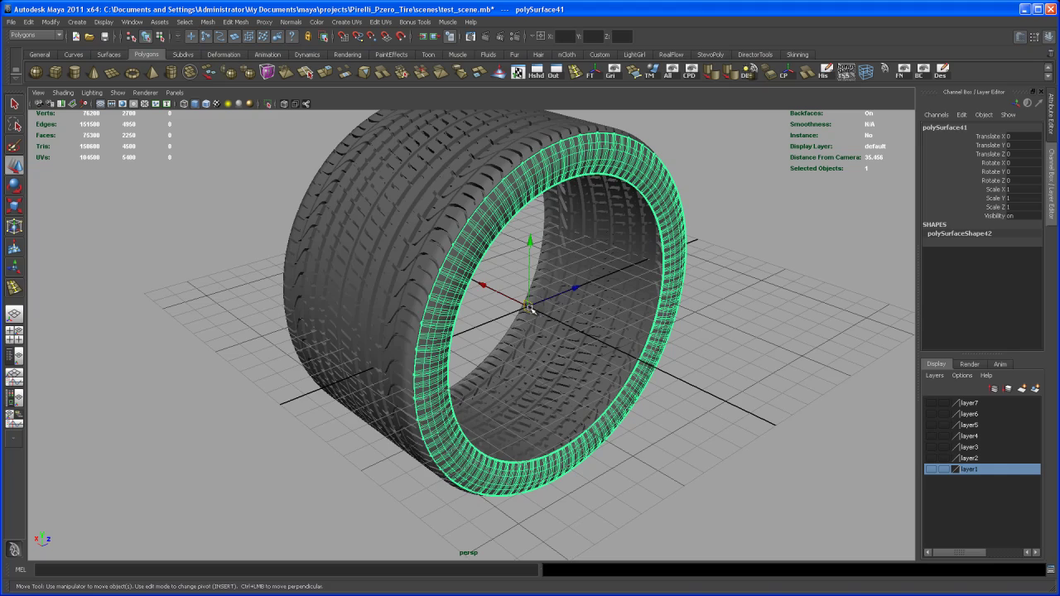
{"action": "left_click_drag", "start_coordinate": [520, 319], "coordinate": [502, 296], "text": "alt"}
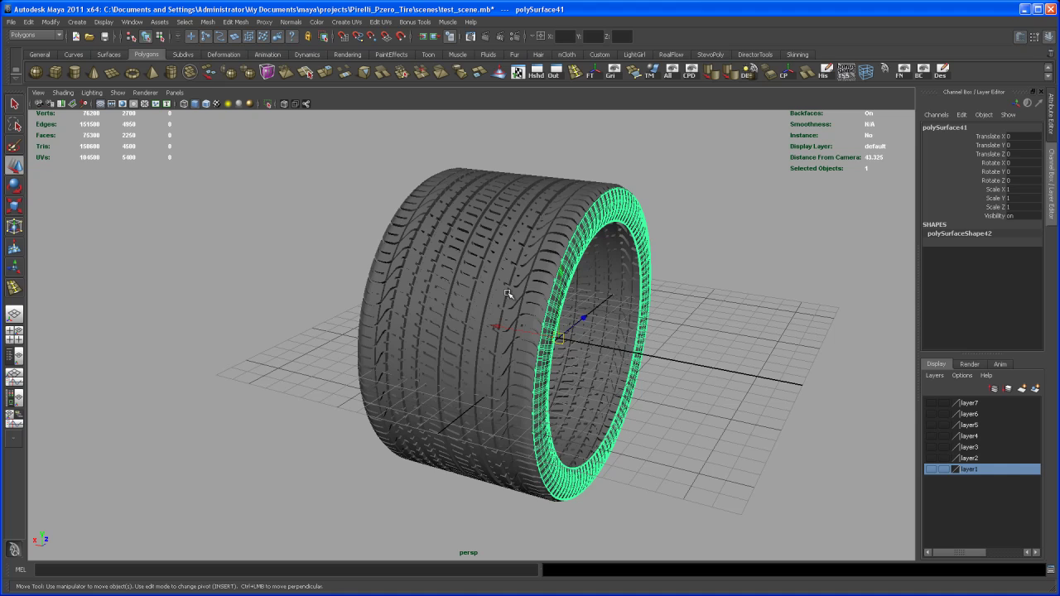
{"action": "key", "text": "ctrl+d"}
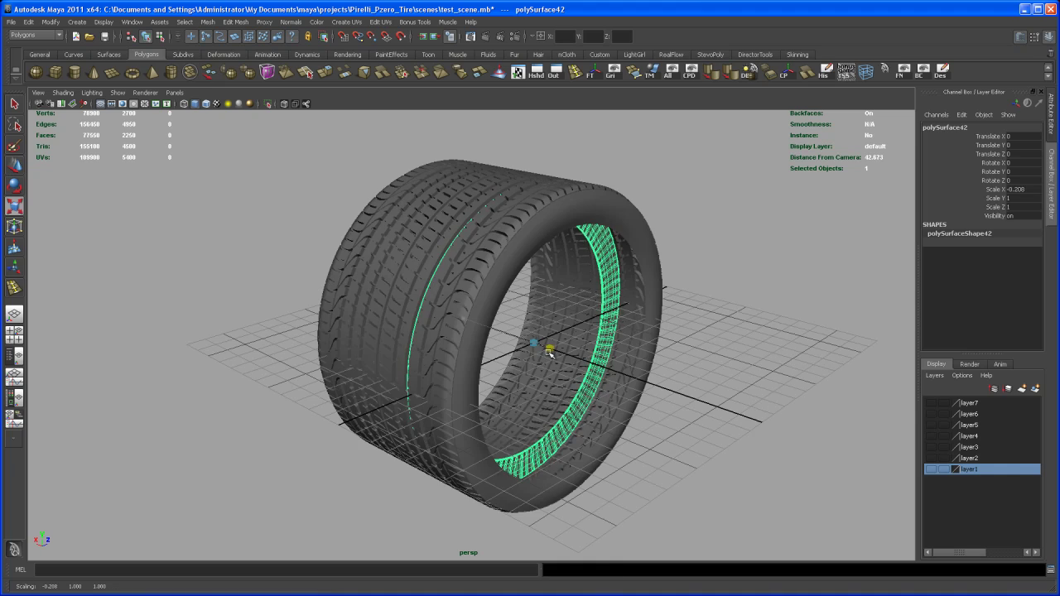
{"action": "left_click_drag", "start_coordinate": [552, 351], "coordinate": [555, 352]}
{"action": "left_click", "coordinate": [1009, 334]}
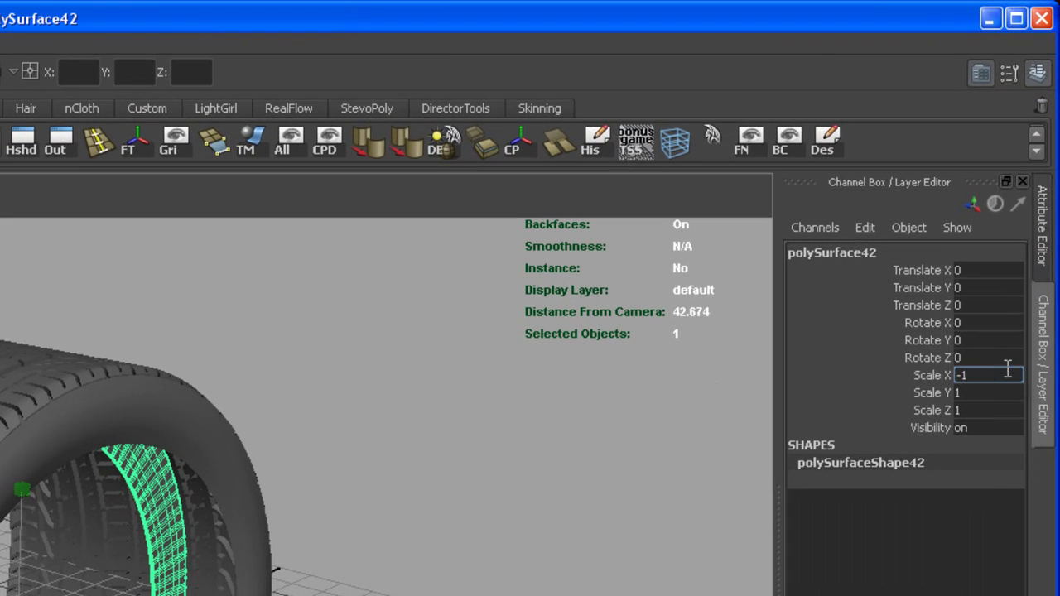
{"action": "type", "text": "-1"}
{"action": "key", "text": "Return"}
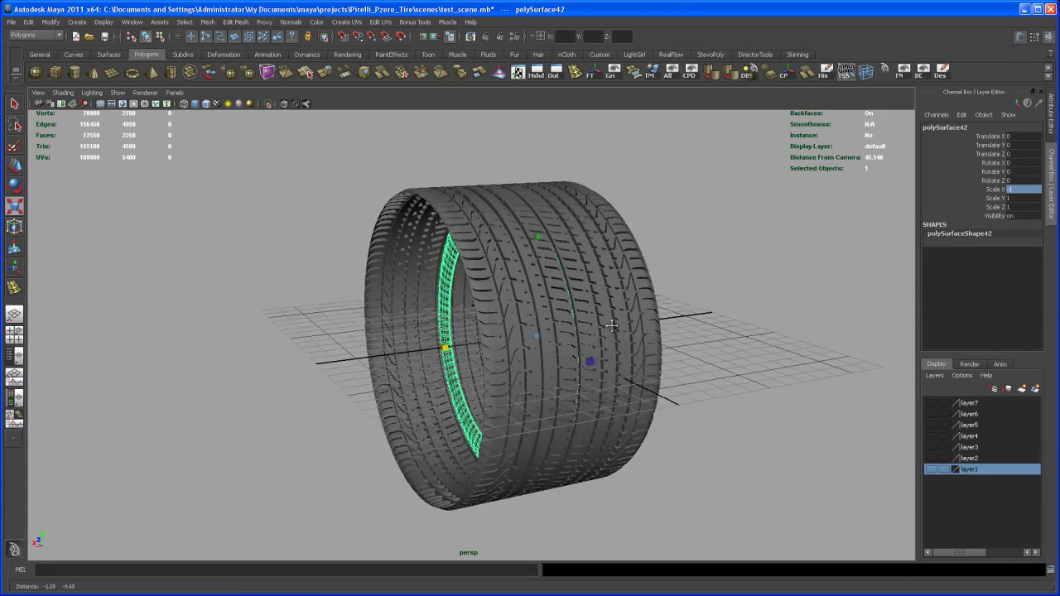
Move the mirrored sidewall copy along X to about 4.836, just outside the tire's open opposite side.
{"action": "left_click_drag", "start_coordinate": [611, 325], "coordinate": [614, 340], "text": "alt"}
{"action": "key", "text": "w"}
{"action": "left_click_drag", "start_coordinate": [482, 339], "coordinate": [403, 362]}
{"action": "right_click_drag", "start_coordinate": [403, 362], "coordinate": [466, 447], "text": "alt"}
{"action": "left_click_drag", "start_coordinate": [466, 447], "coordinate": [486, 433], "text": "alt"}
{"action": "right_click_drag", "start_coordinate": [485, 433], "coordinate": [474, 444], "text": "alt"}
{"action": "left_click_drag", "start_coordinate": [369, 424], "coordinate": [372, 423]}
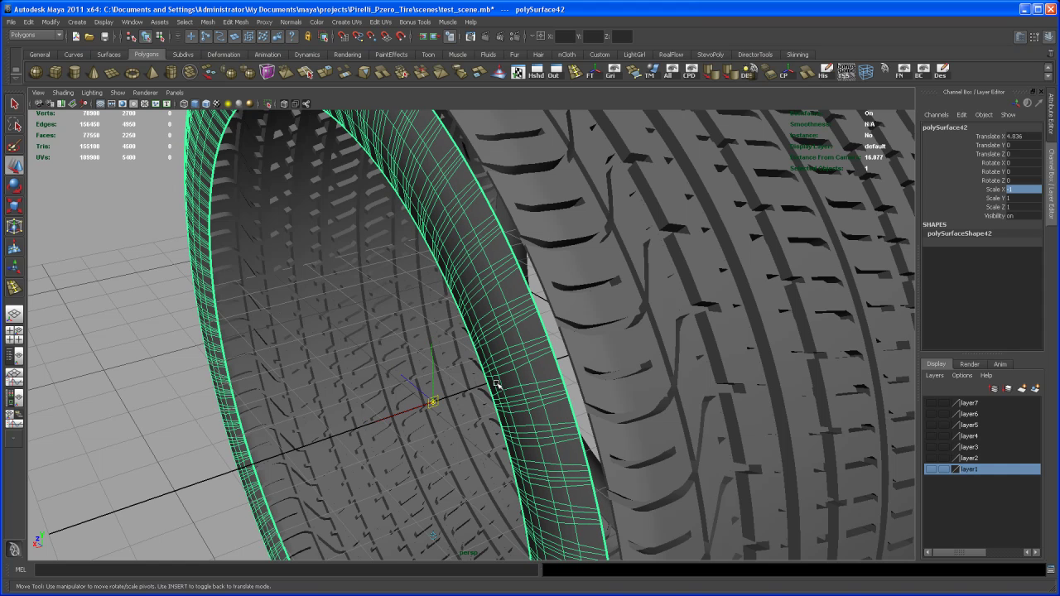
Snap the mirrored ring's pivot to a vertex on its outer edge, facing the tread.
{"action": "key", "text": "v"}
{"action": "middle_click", "coordinate": [546, 338]}
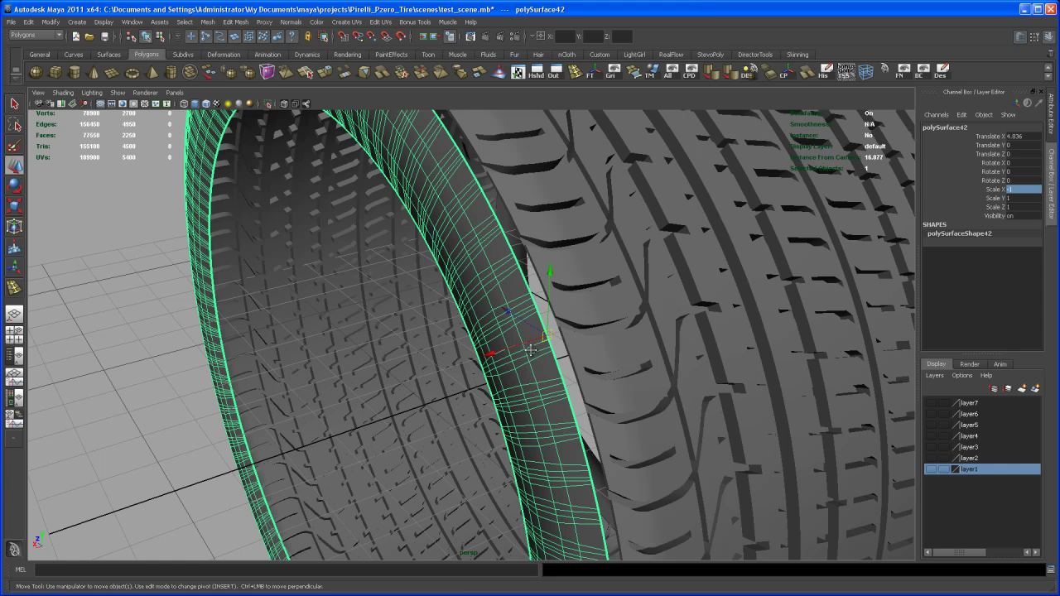
{"action": "scroll", "coordinate": [534, 352], "scroll_direction": "up", "scroll_amount": 5}
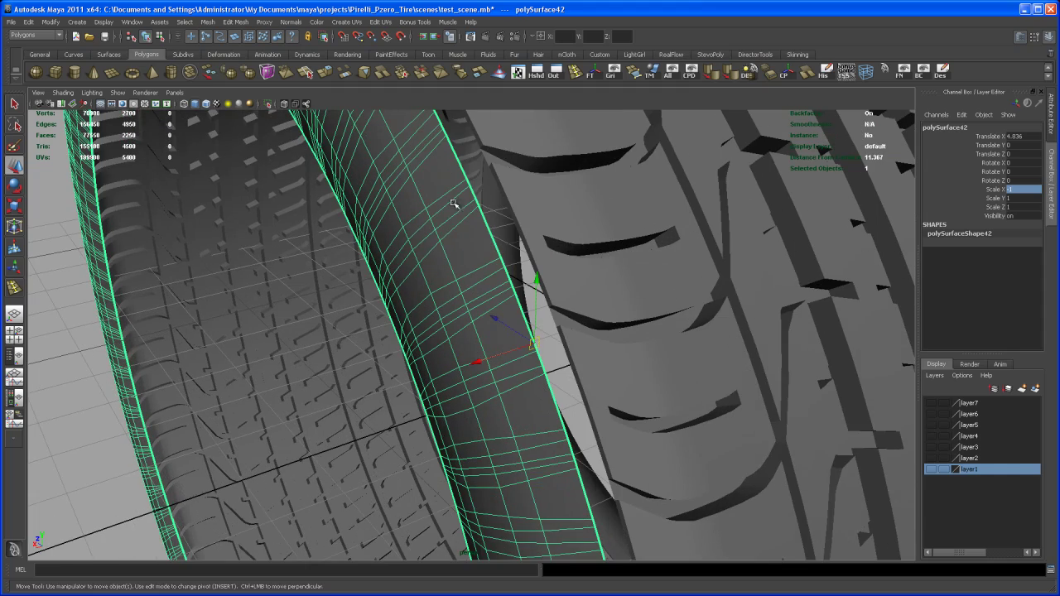
Show wireframe on shaded objects and move the mirrored ring along X to 4.665 so it meets the tread's border edge.
{"action": "left_click", "coordinate": [206, 104]}
{"action": "scroll", "coordinate": [497, 367], "scroll_direction": "up", "scroll_amount": 3}
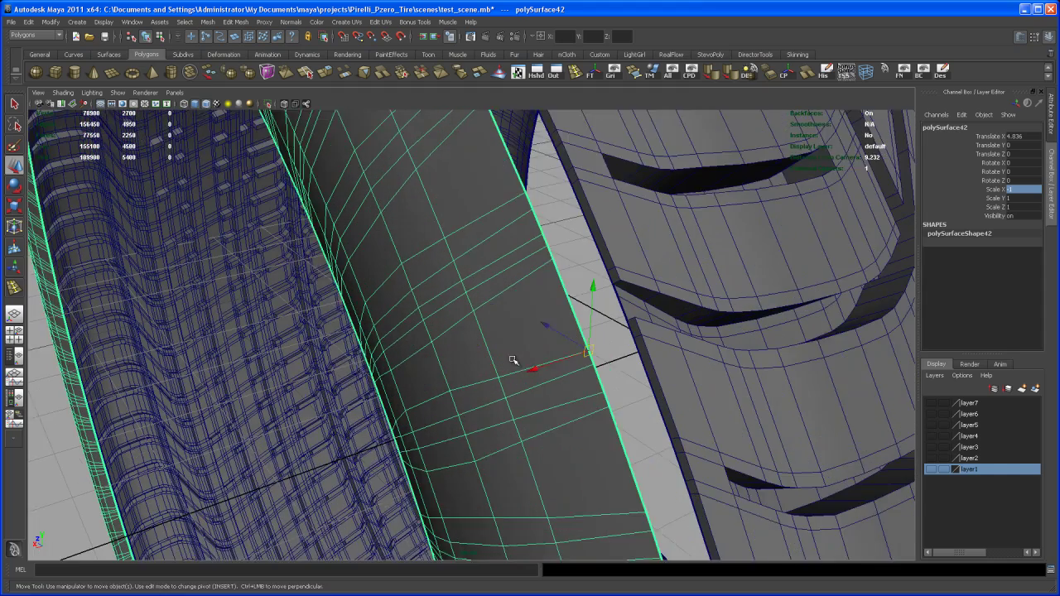
{"action": "middle_click_drag", "start_coordinate": [497, 367], "coordinate": [485, 371], "text": "alt"}
{"action": "left_click_drag", "start_coordinate": [455, 338], "coordinate": [475, 331]}
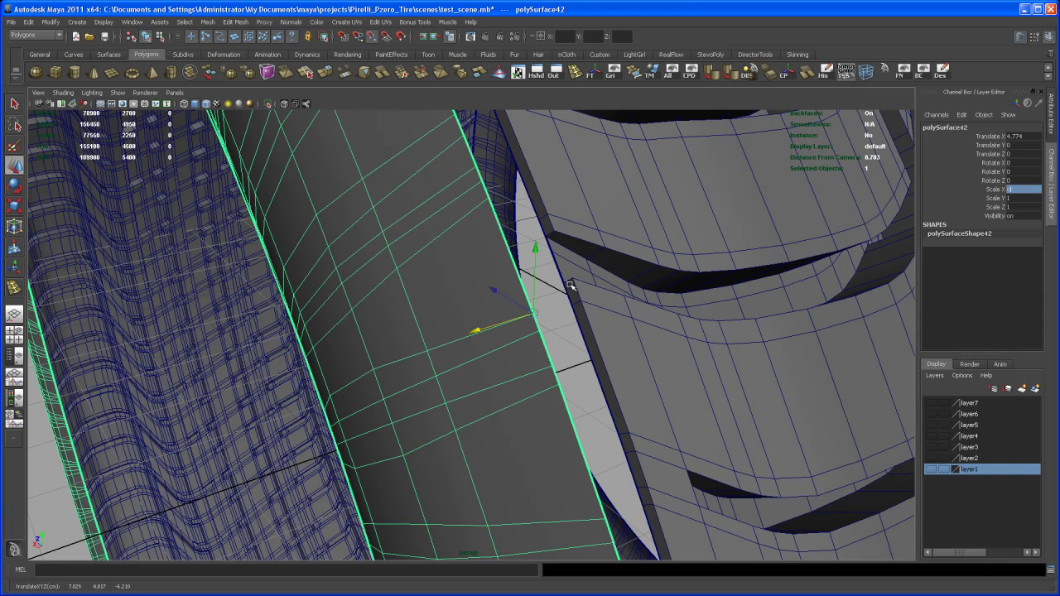
{"action": "left_click_drag", "start_coordinate": [563, 284], "coordinate": [526, 292], "text": "alt"}
{"action": "left_click_drag", "start_coordinate": [528, 338], "coordinate": [644, 252], "text": "alt"}
{"action": "scroll", "coordinate": [629, 279], "scroll_direction": "down", "scroll_amount": 8}
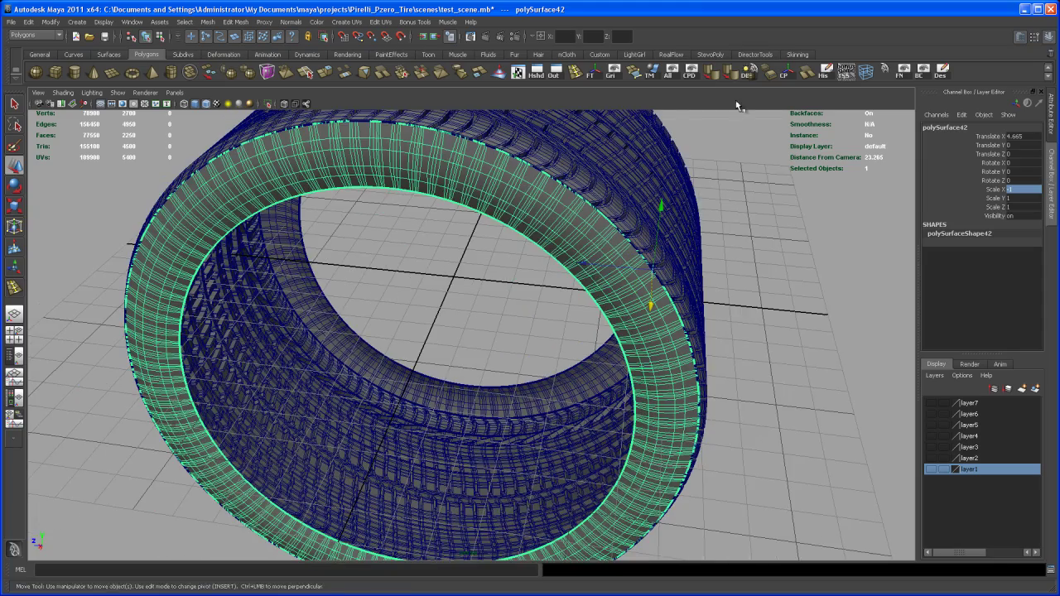
Set the mirrored sidewall ring's Scale Z to -1 so its edge divisions line up with the tread's border.
{"action": "left_click_drag", "start_coordinate": [514, 331], "coordinate": [563, 361], "text": "alt"}
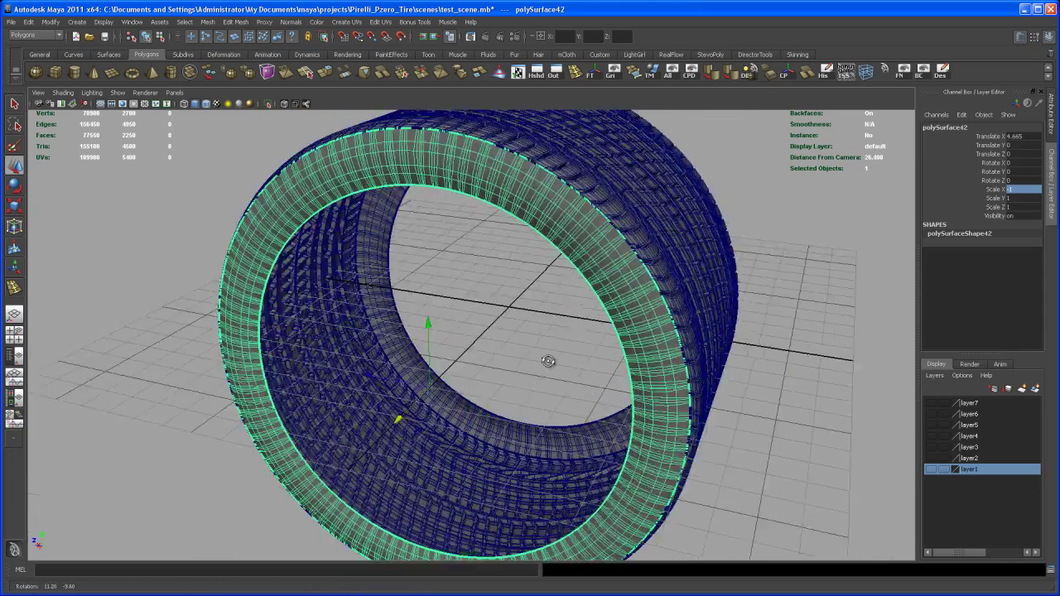
{"action": "right_click_drag", "start_coordinate": [563, 362], "coordinate": [652, 461], "text": "alt"}
{"action": "scroll", "coordinate": [602, 265], "scroll_direction": "up", "scroll_amount": 5}
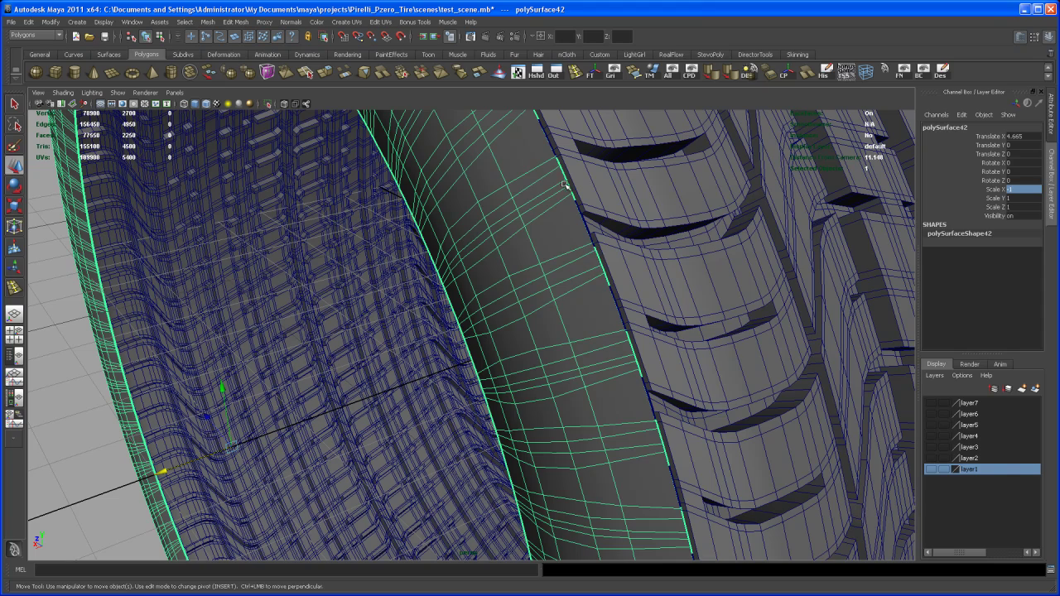
{"action": "scroll", "coordinate": [567, 192], "scroll_direction": "down", "scroll_amount": 8}
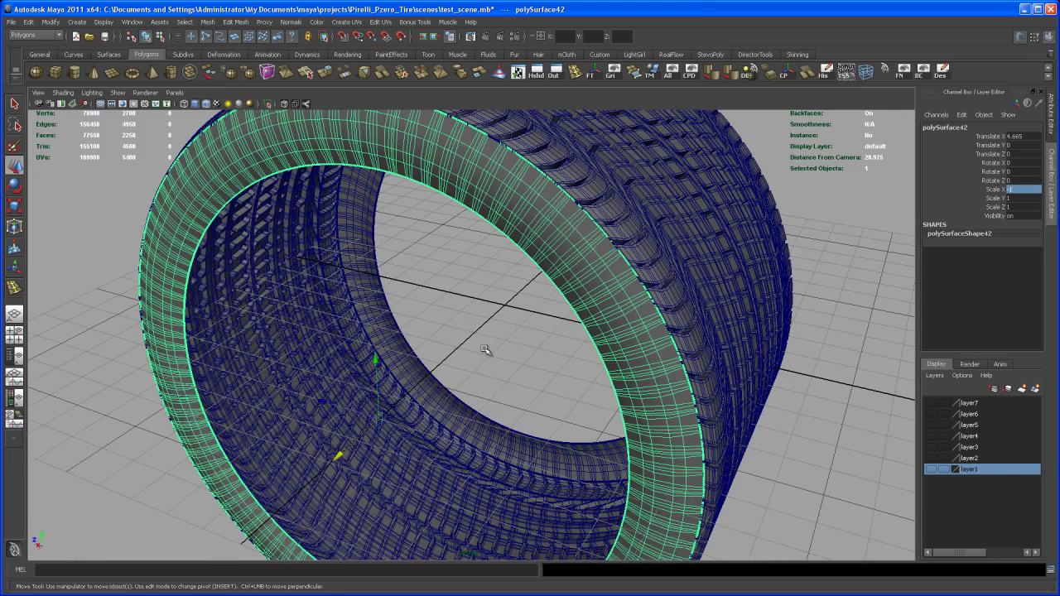
{"action": "key", "text": "r"}
{"action": "left_click_drag", "start_coordinate": [380, 405], "coordinate": [291, 391], "text": "alt"}
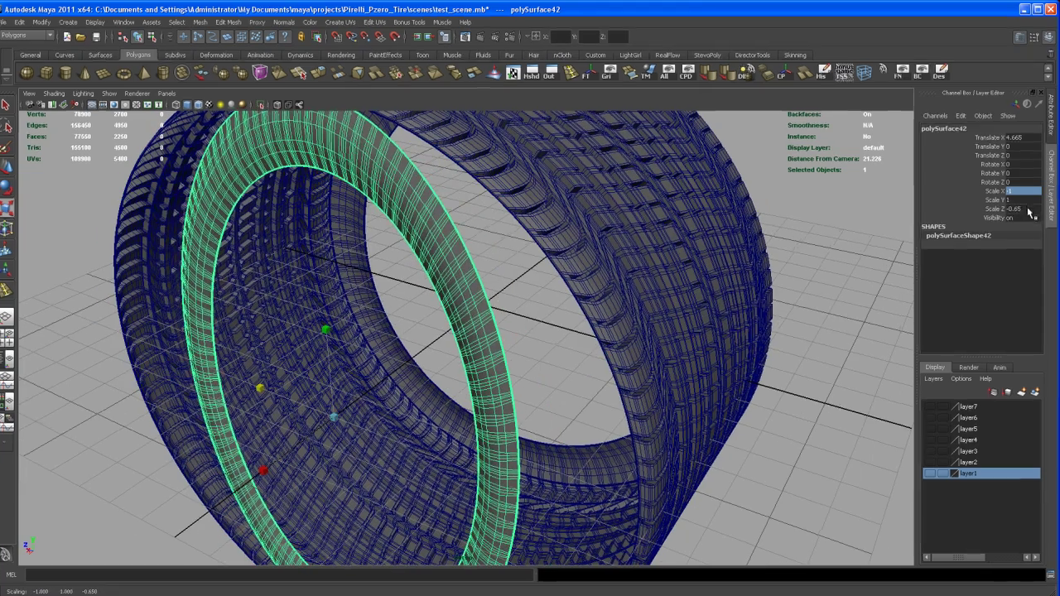
{"action": "left_click", "coordinate": [1027, 210]}
{"action": "type", "text": "-1"}
{"action": "key", "text": "Return"}
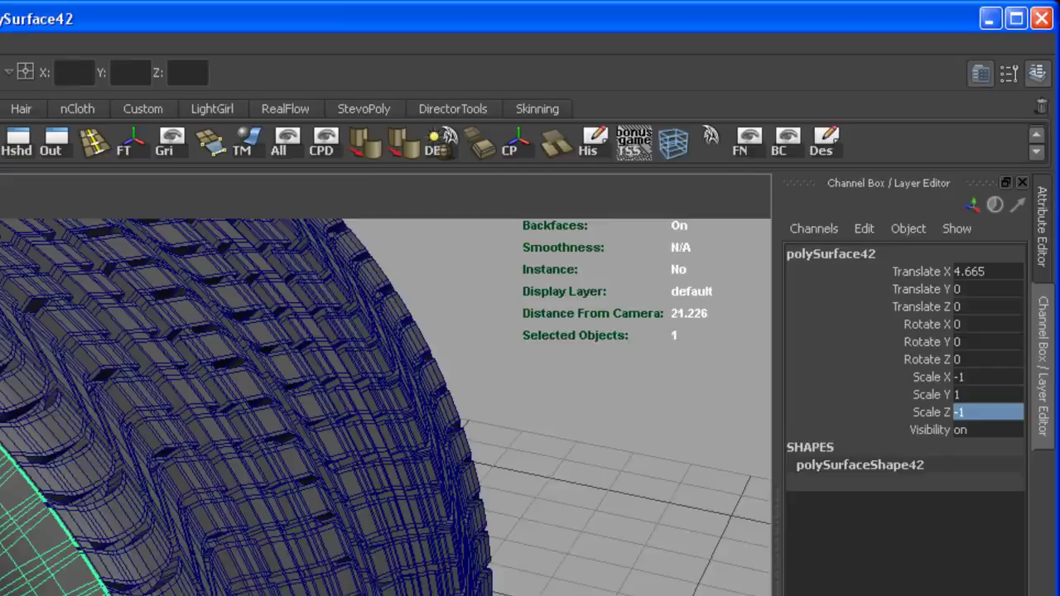
Select the tread and both sidewall rings and combine them into one polygon object.
{"action": "left_click_drag", "start_coordinate": [431, 356], "coordinate": [516, 432], "text": "alt"}
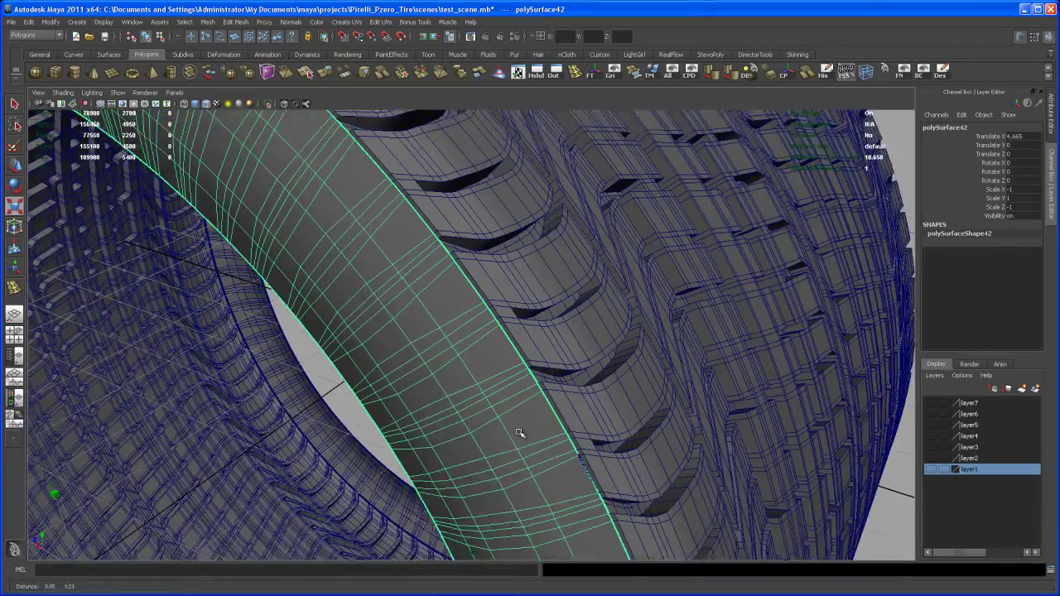
{"action": "left_click_drag", "start_coordinate": [430, 254], "coordinate": [504, 301], "text": "alt"}
{"action": "right_click_drag", "start_coordinate": [504, 301], "coordinate": [468, 286], "text": "alt"}
{"action": "left_click_drag", "start_coordinate": [468, 286], "coordinate": [499, 340], "text": "alt"}
{"action": "right_click_drag", "start_coordinate": [500, 339], "coordinate": [554, 325]}
{"action": "left_click_drag", "start_coordinate": [553, 325], "coordinate": [454, 263], "text": "alt"}
{"action": "key", "text": "q"}
{"action": "left_click_drag", "start_coordinate": [478, 310], "coordinate": [655, 449]}
{"action": "left_click_drag", "start_coordinate": [654, 449], "coordinate": [536, 436], "text": "alt"}
{"action": "left_click", "coordinate": [190, 72]}
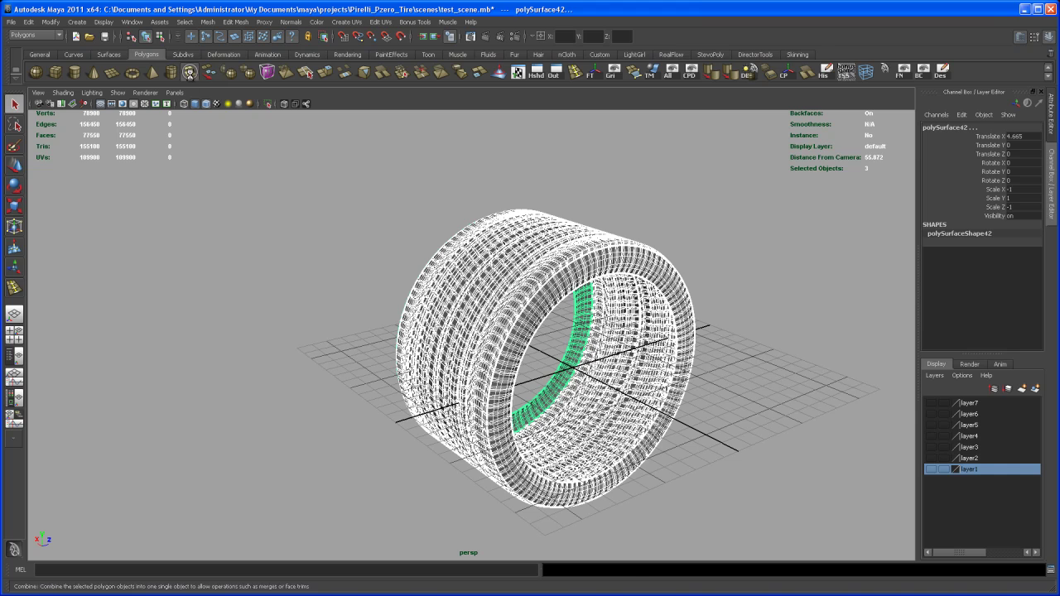
Select all vertices of the combined tire, merge the coincident ones, and return to object selection.
{"action": "right_click_drag", "start_coordinate": [498, 339], "coordinate": [462, 337]}
{"action": "left_click_drag", "start_coordinate": [434, 361], "coordinate": [478, 371], "text": "alt"}
{"action": "left_click_drag", "start_coordinate": [369, 186], "coordinate": [767, 546]}
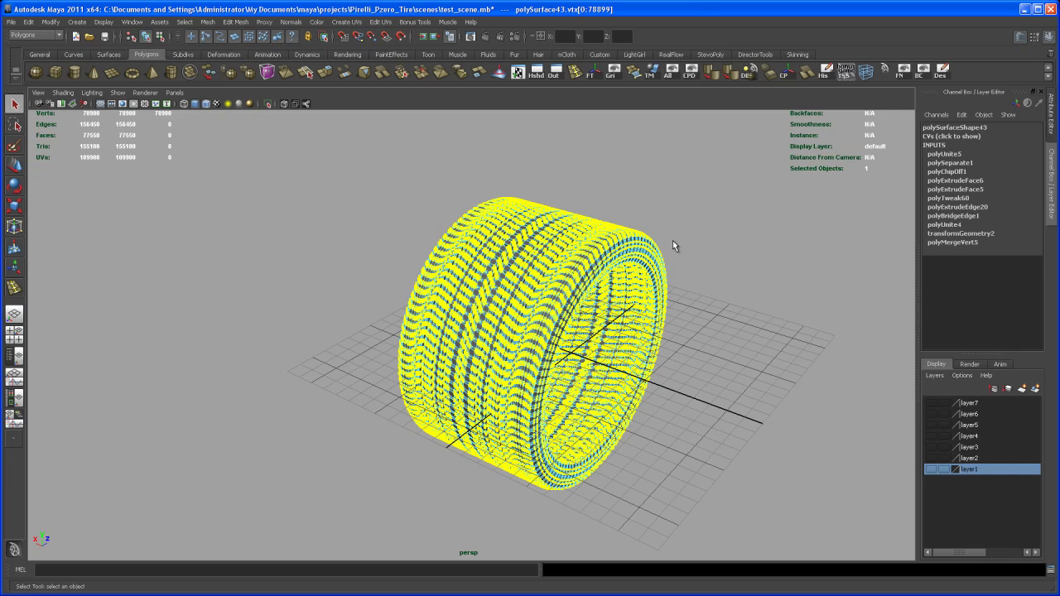
{"action": "left_click", "coordinate": [703, 262]}
{"action": "left_click_drag", "start_coordinate": [703, 262], "coordinate": [757, 261], "text": "alt"}
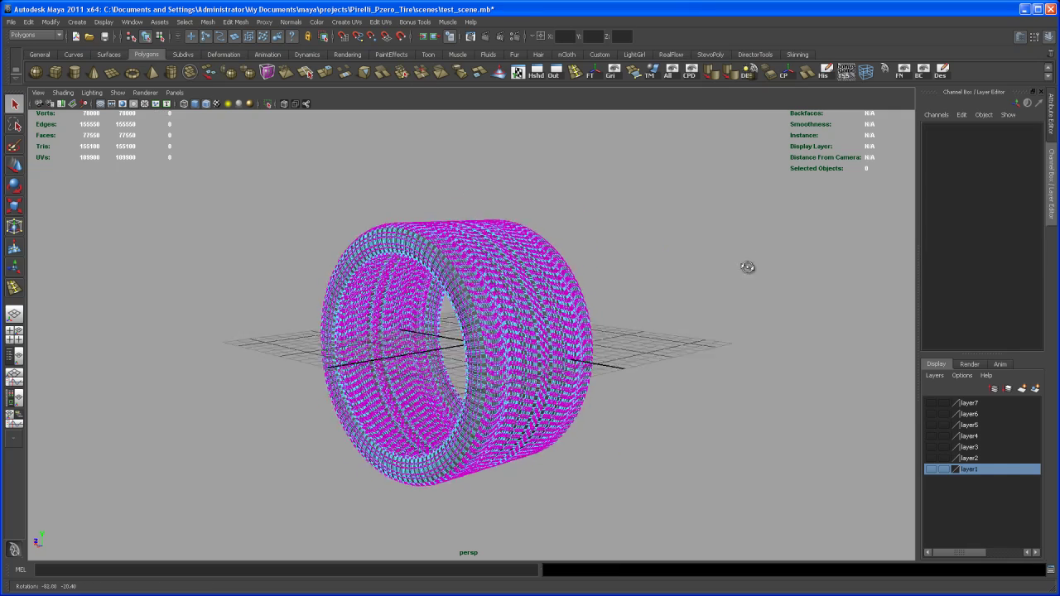
{"action": "scroll", "coordinate": [495, 362], "scroll_direction": "up", "scroll_amount": 5}
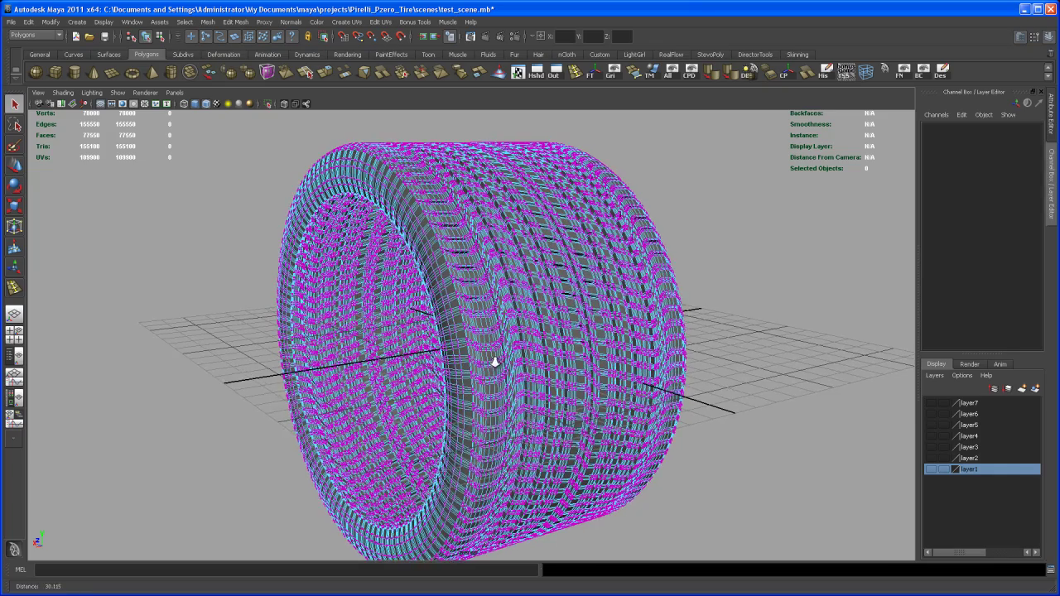
{"action": "right_click_drag", "start_coordinate": [495, 361], "coordinate": [519, 354]}
{"action": "left_click_drag", "start_coordinate": [490, 362], "coordinate": [520, 368], "text": "alt"}
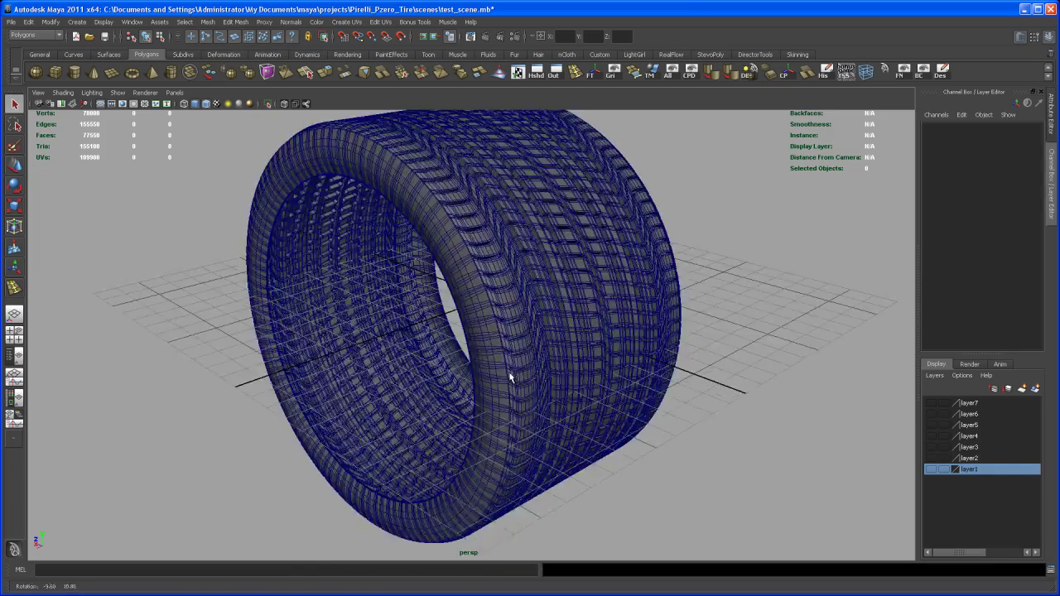
Examine the seams between the merged tread and the sidewalls on both sides of the tire.
{"action": "right_click_drag", "start_coordinate": [521, 368], "coordinate": [617, 525], "text": "alt"}
{"action": "left_click_drag", "start_coordinate": [549, 389], "coordinate": [357, 380], "text": "alt"}
{"action": "right_click_drag", "start_coordinate": [567, 332], "coordinate": [377, 310], "text": "alt"}
{"action": "middle_click_drag", "start_coordinate": [398, 315], "coordinate": [420, 321], "text": "alt"}
{"action": "left_click_drag", "start_coordinate": [421, 321], "coordinate": [439, 345], "text": "alt"}
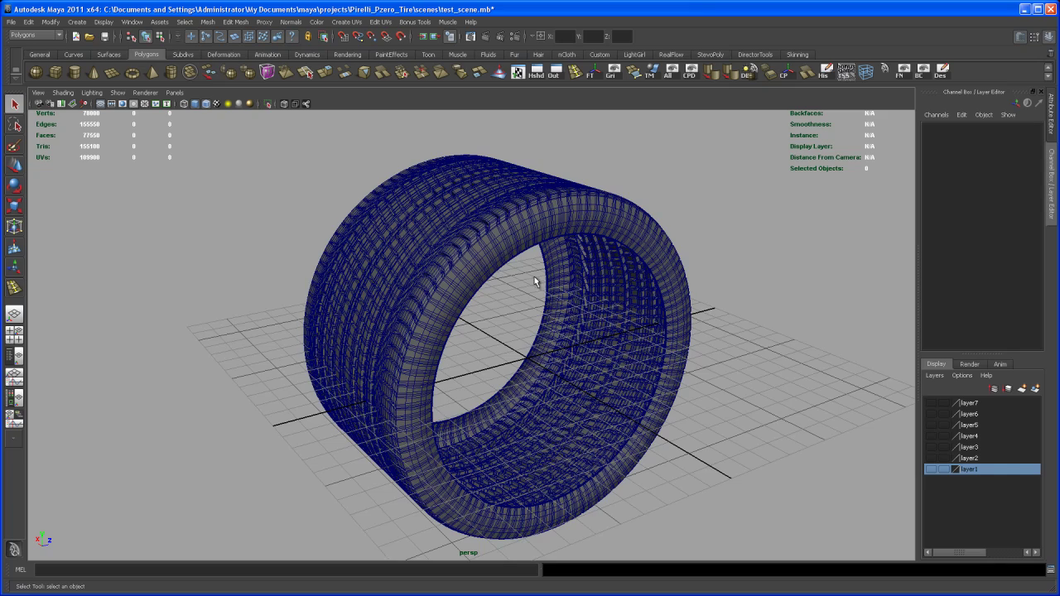
{"action": "left_click_drag", "start_coordinate": [468, 269], "coordinate": [495, 338], "text": "alt"}
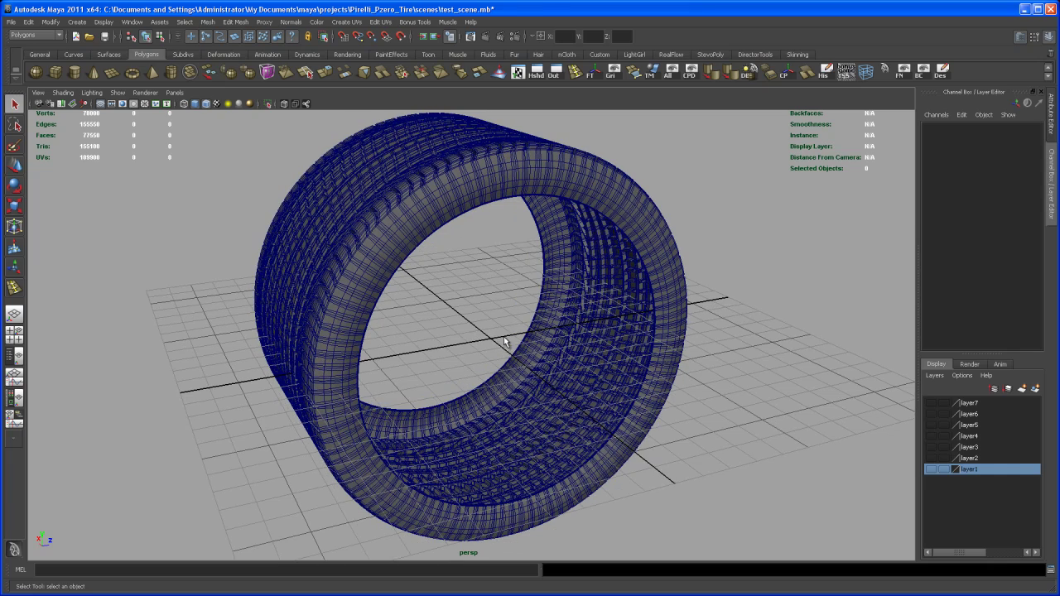
Select the complete loop of faces along the inner rim edge of the near sidewall.
{"action": "left_click", "coordinate": [561, 219]}
{"action": "left_click_drag", "start_coordinate": [561, 219], "coordinate": [490, 308], "text": "alt"}
{"action": "right_click_drag", "start_coordinate": [490, 308], "coordinate": [516, 357], "text": "alt"}
{"action": "left_click_drag", "start_coordinate": [516, 357], "coordinate": [514, 271], "text": "alt"}
{"action": "right_click_drag", "start_coordinate": [514, 271], "coordinate": [519, 290], "text": "alt"}
{"action": "middle_click_drag", "start_coordinate": [500, 292], "coordinate": [471, 401], "text": "alt"}
{"action": "left_click_drag", "start_coordinate": [486, 357], "coordinate": [496, 351], "text": "alt"}
{"action": "mouse_move", "coordinate": [494, 345]}
{"action": "right_mouse_down", "text": "alt"}
{"action": "mouse_move", "coordinate": [522, 370]}
{"action": "mouse_move", "coordinate": [502, 363]}
{"action": "right_mouse_up", "text": "alt"}
{"action": "left_click", "coordinate": [501, 346]}
{"action": "left_click_drag", "start_coordinate": [497, 355], "coordinate": [530, 355], "text": "alt"}
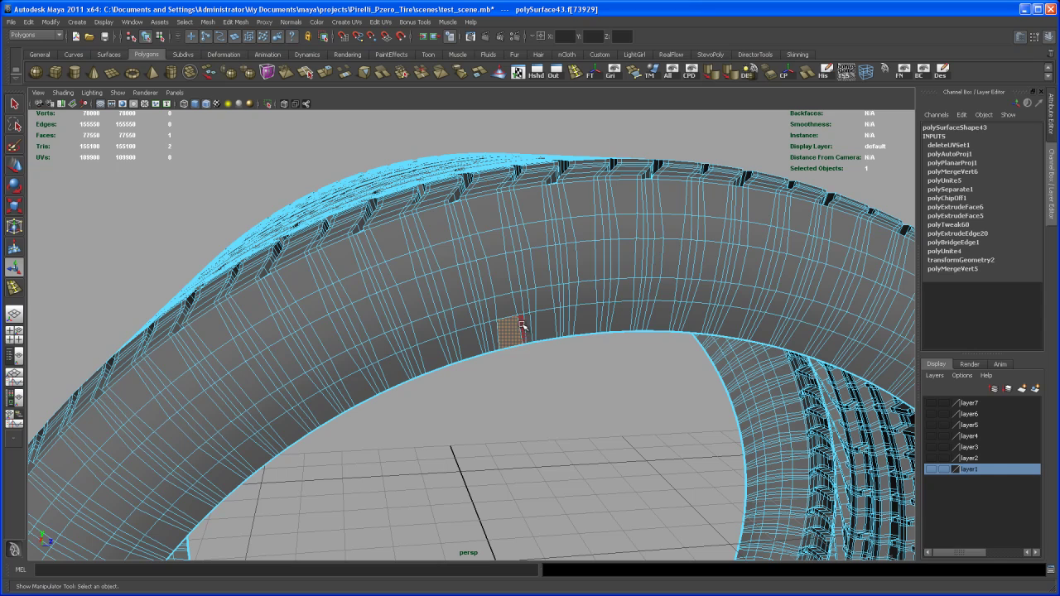
{"action": "double_click", "coordinate": [522, 328], "text": "shift"}
Grow the face selection outward repeatedly until it covers the entire sidewall up to the tread border.
{"action": "right_click_drag", "start_coordinate": [578, 383], "coordinate": [455, 260], "text": "alt"}
{"action": "middle_click_drag", "start_coordinate": [489, 352], "coordinate": [497, 288], "text": "alt"}
{"action": "right_click_drag", "start_coordinate": [500, 255], "coordinate": [519, 279], "text": "shift"}
{"action": "right_click_drag", "start_coordinate": [520, 323], "coordinate": [525, 336], "text": "shift"}
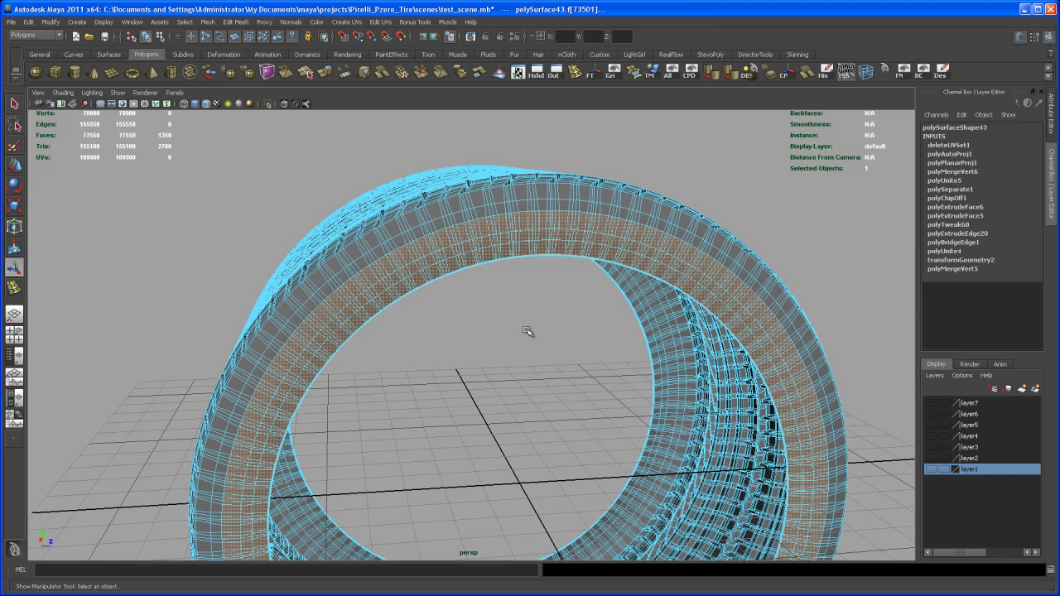
{"action": "key", "text": "g"}
{"action": "key", "text": "g"}
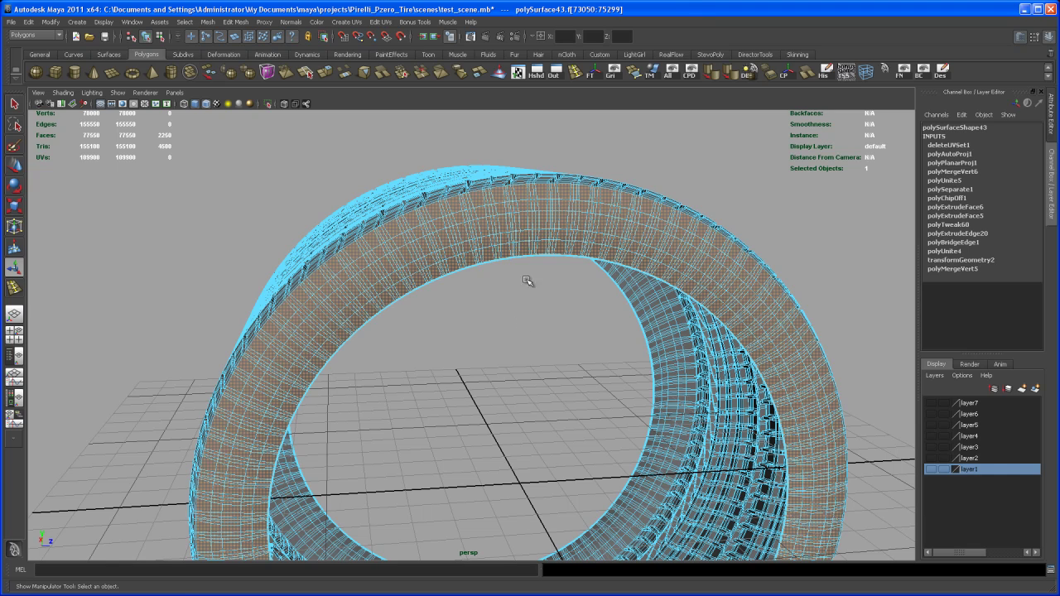
Planar-map the selected sidewall faces from the X axis, fitted to the bounding box, with Create new UV Set turned off.
{"action": "left_click_drag", "start_coordinate": [521, 287], "coordinate": [572, 299], "text": "alt"}
{"action": "right_click_drag", "start_coordinate": [572, 299], "coordinate": [502, 182], "text": "alt"}
{"action": "middle_click_drag", "start_coordinate": [502, 183], "coordinate": [504, 133], "text": "alt"}
{"action": "left_click_drag", "start_coordinate": [528, 265], "coordinate": [514, 299], "text": "alt"}
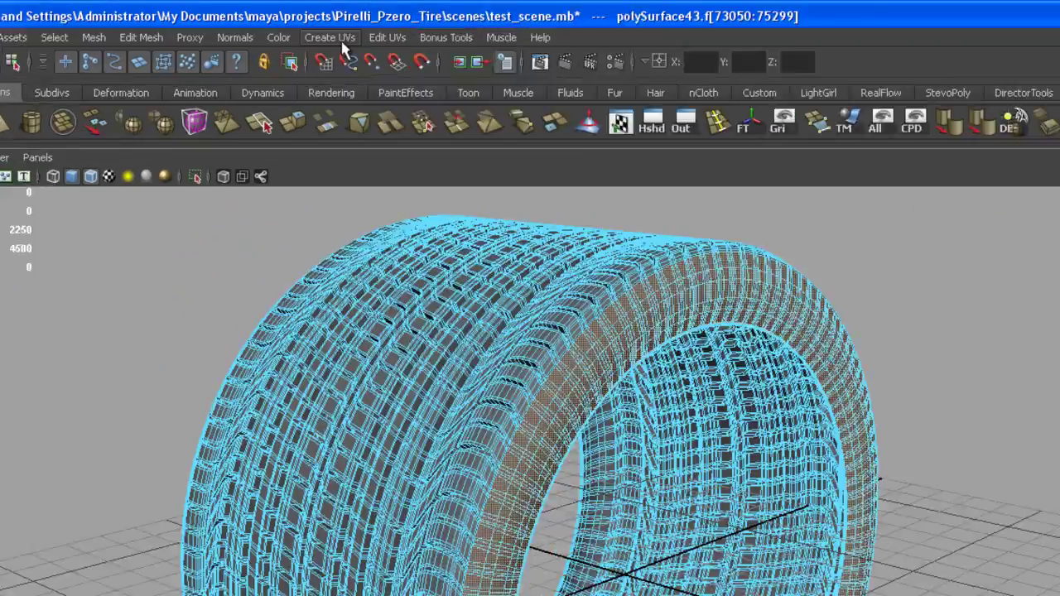
{"action": "left_click", "coordinate": [340, 37]}
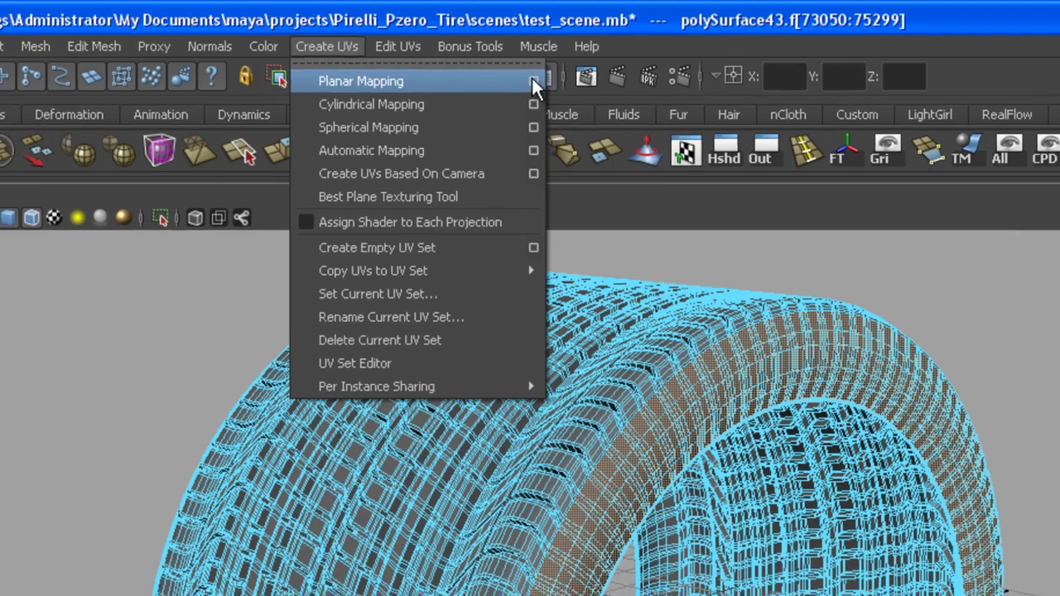
{"action": "left_click", "coordinate": [530, 82]}
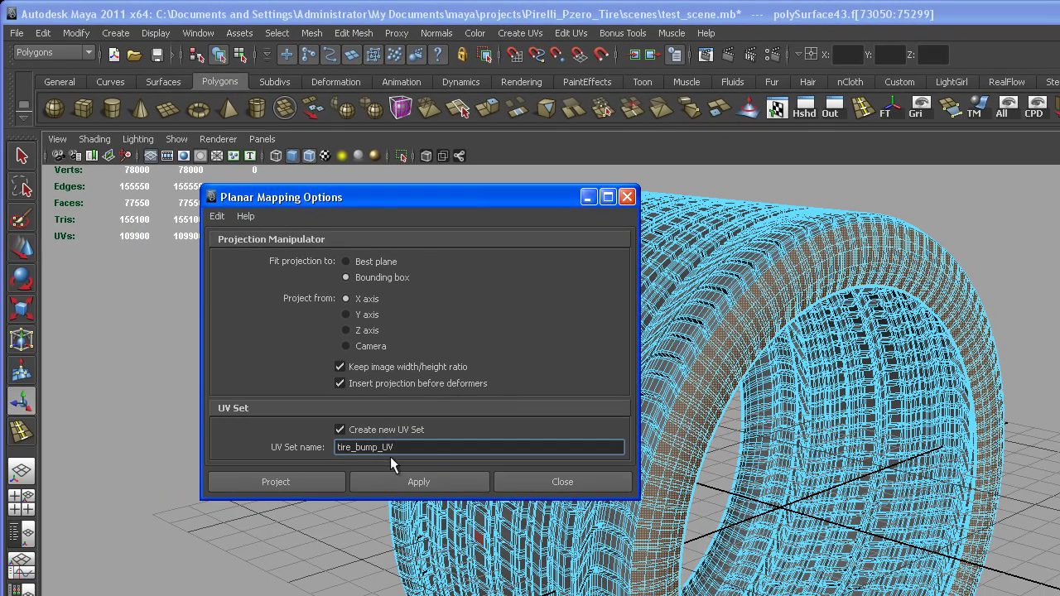
{"action": "left_click", "coordinate": [340, 432]}
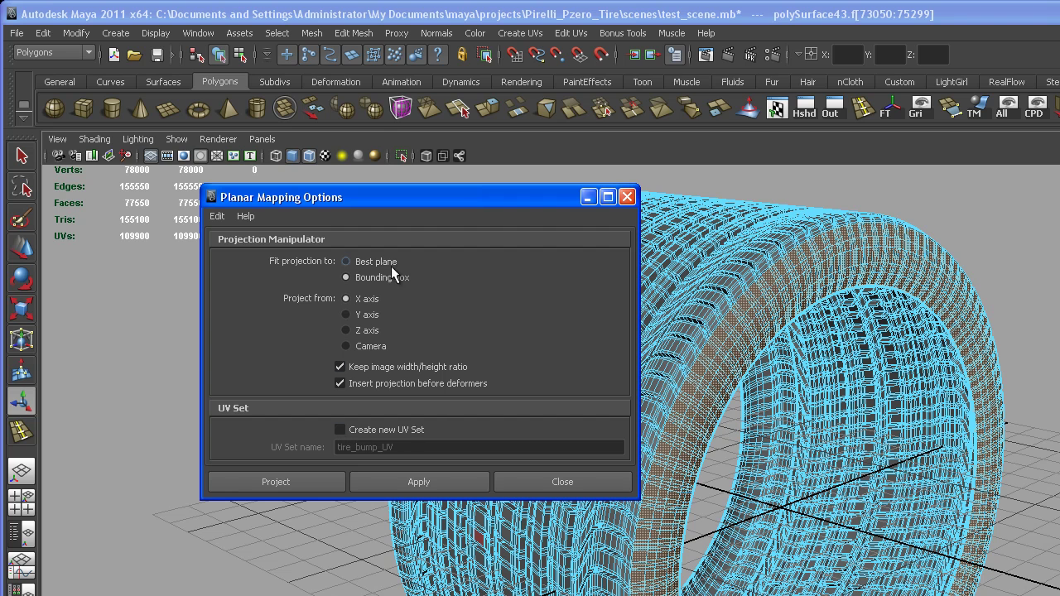
{"action": "left_click", "coordinate": [305, 478]}
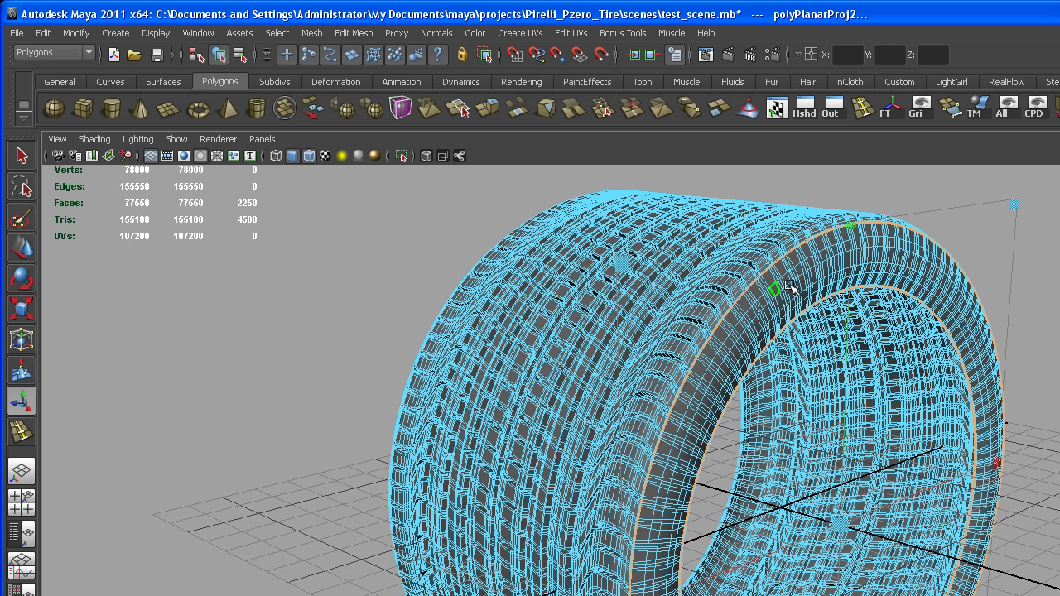
{"action": "middle_click_drag", "start_coordinate": [800, 290], "coordinate": [765, 329], "text": "alt"}
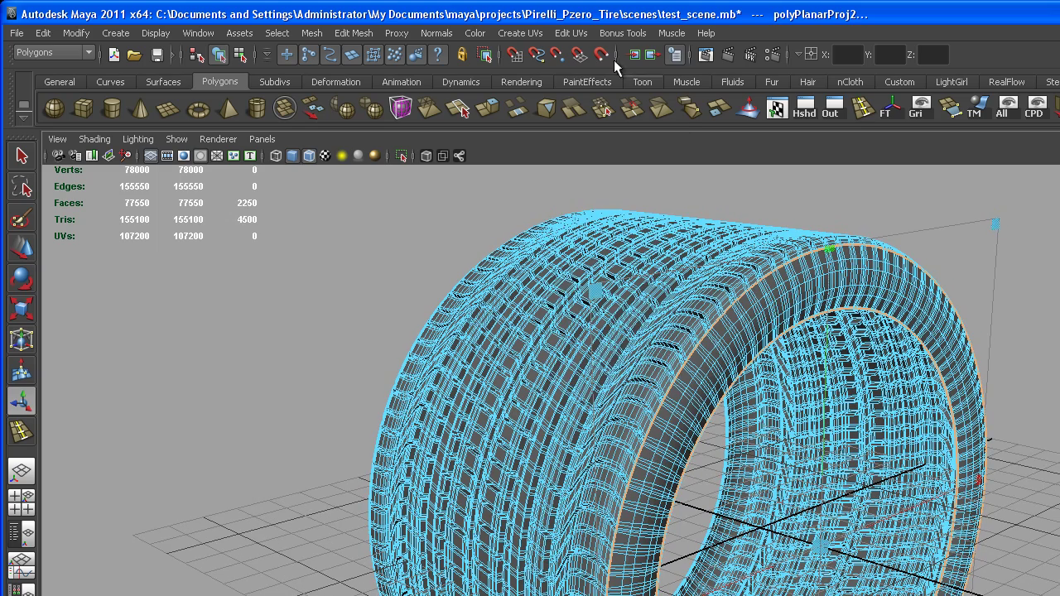
Check the sidewall's planar UV layout in the UV Texture Editor and minimize the editor.
{"action": "left_click", "coordinate": [575, 35]}
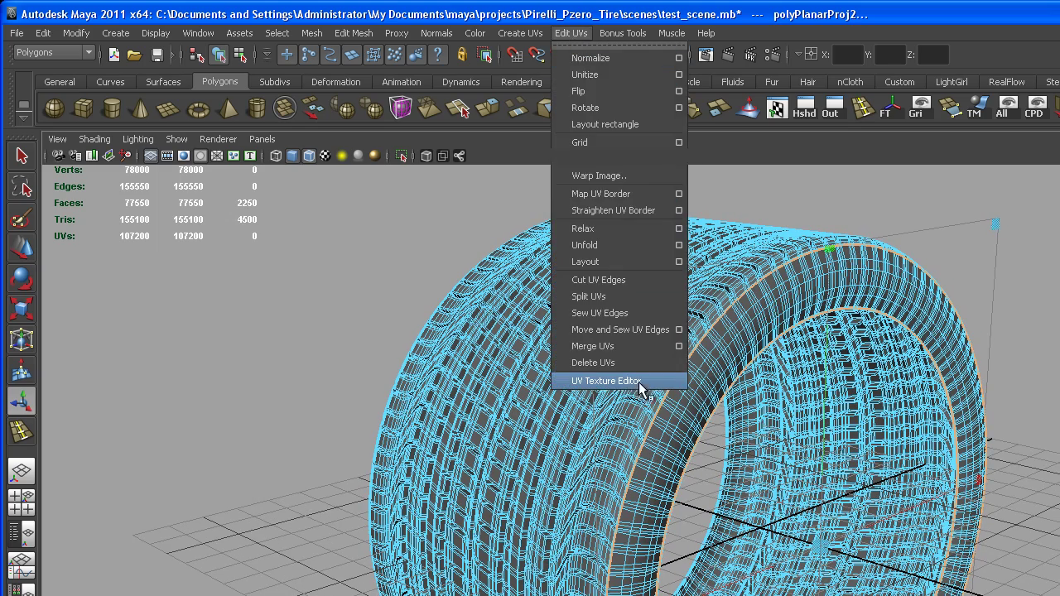
{"action": "left_click", "coordinate": [629, 380]}
{"action": "right_click_drag", "start_coordinate": [507, 246], "coordinate": [507, 279]}
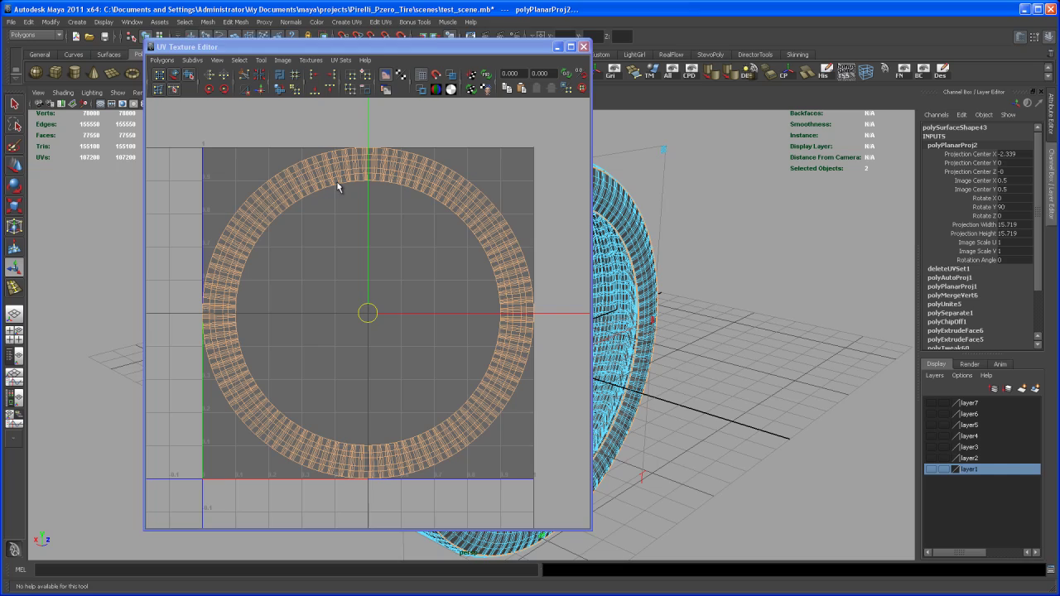
{"action": "left_click_drag", "start_coordinate": [178, 120], "coordinate": [260, 247]}
{"action": "left_click_drag", "start_coordinate": [544, 484], "coordinate": [563, 478]}
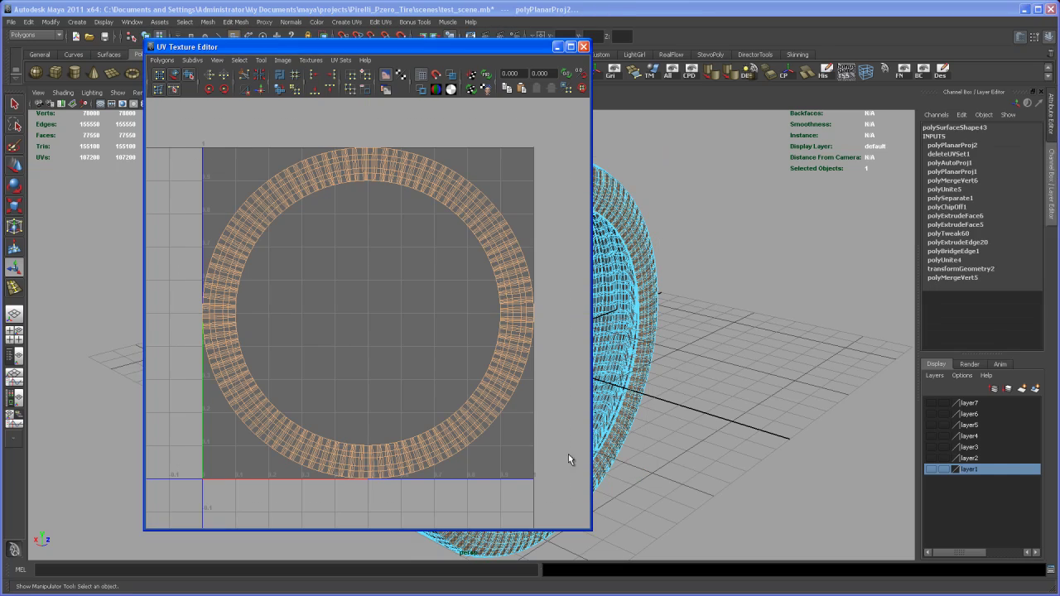
{"action": "left_click", "coordinate": [558, 48]}
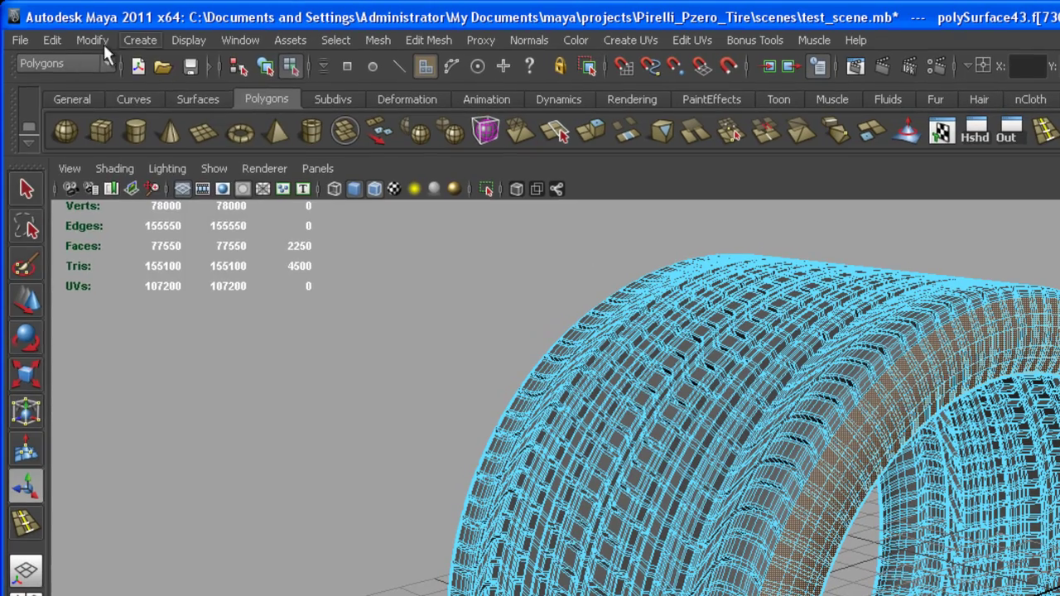
Invert the face selection and apply Automatic Mapping to the remaining tire faces in a new UV set named uvSet1.
{"action": "left_click", "coordinate": [52, 40]}
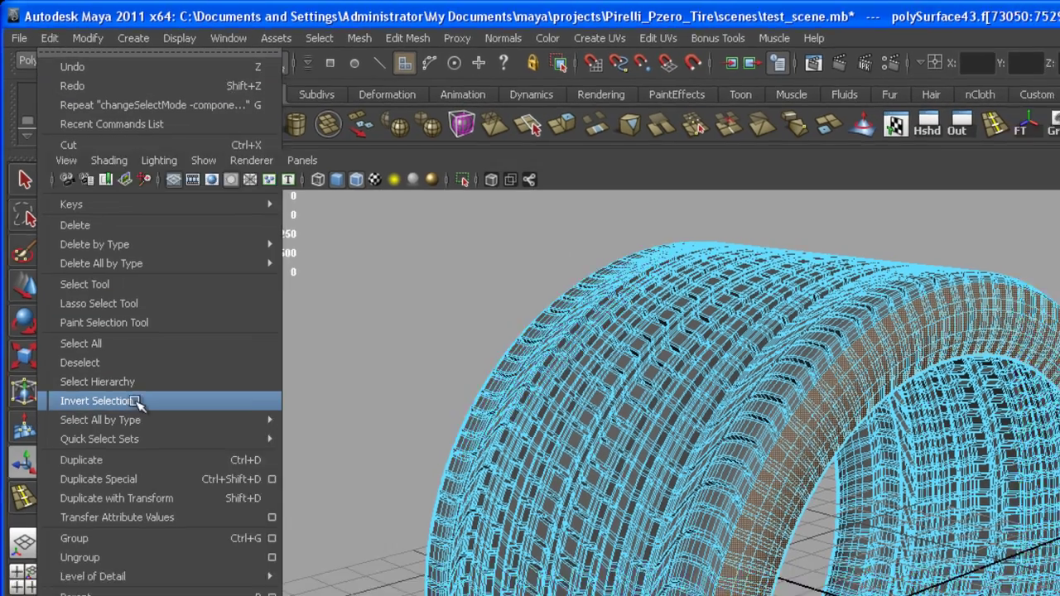
{"action": "left_click", "coordinate": [135, 421]}
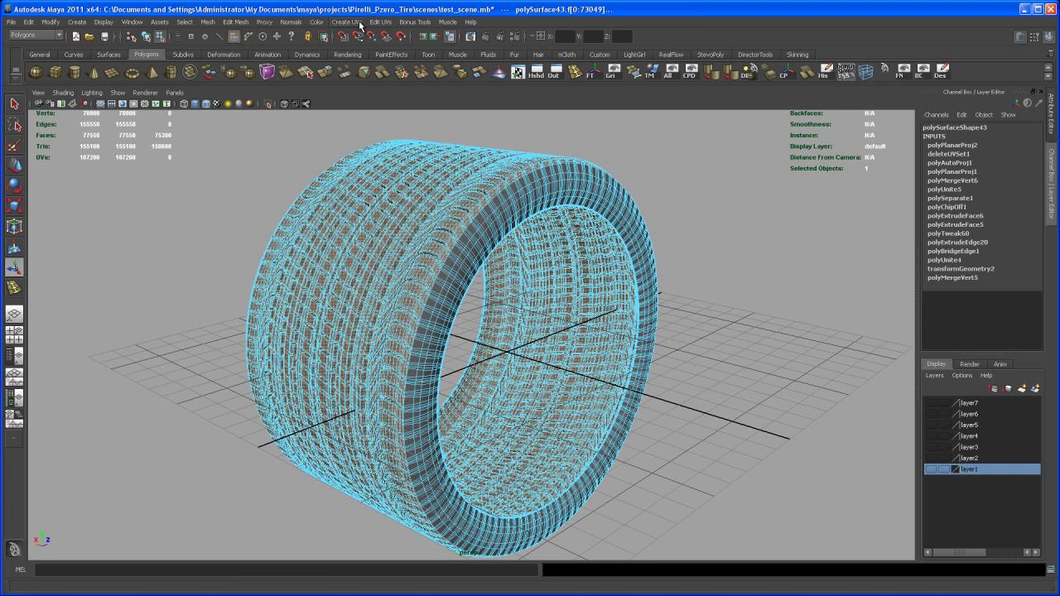
{"action": "left_click", "coordinate": [356, 22]}
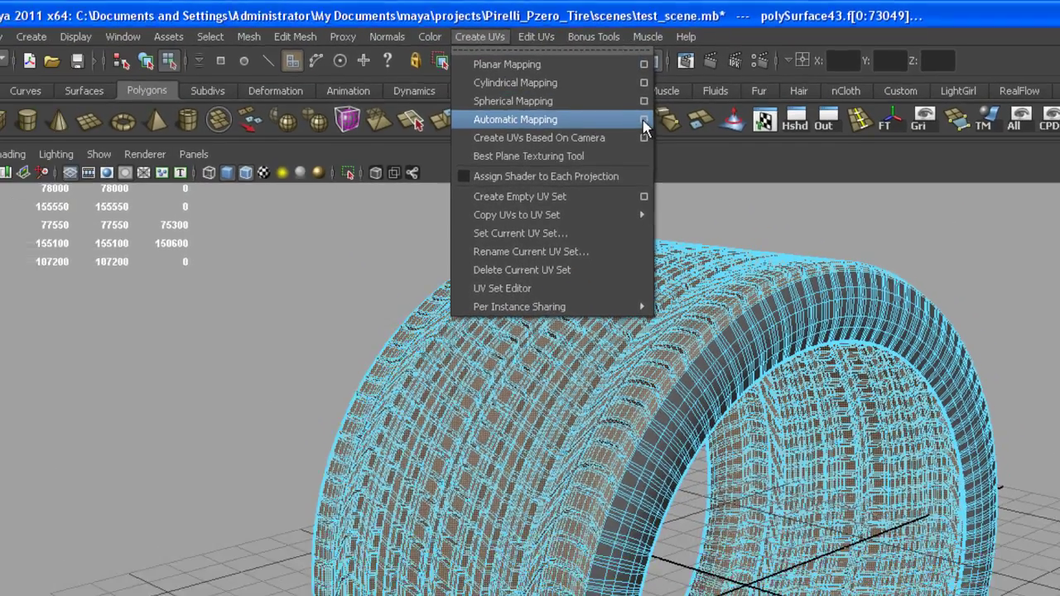
{"action": "left_click", "coordinate": [611, 134]}
{"action": "left_click_drag", "start_coordinate": [625, 306], "coordinate": [627, 393]}
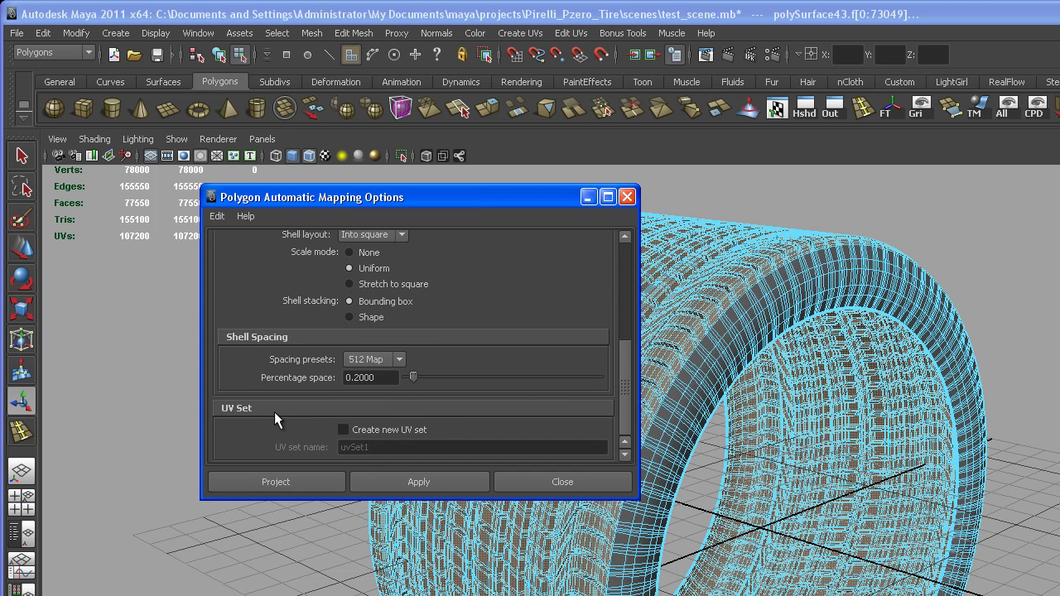
{"action": "left_click", "coordinate": [343, 430]}
{"action": "left_click", "coordinate": [300, 480]}
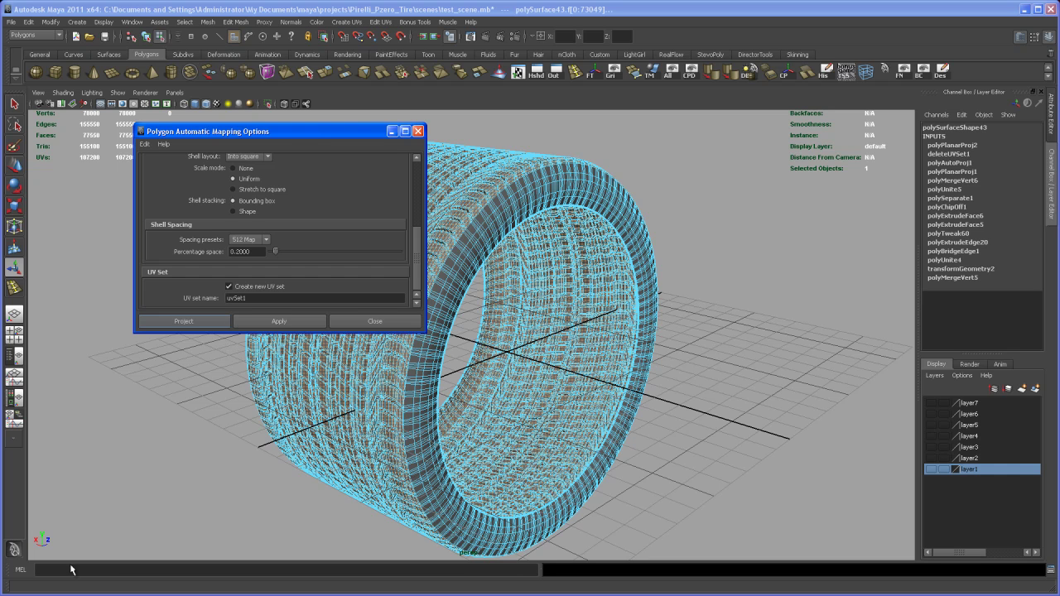
Show the whole tire's UVs in the UV Texture Editor and select the lower outer section of faces on the wide sidewall ring shell.
{"action": "left_click", "coordinate": [384, 23]}
{"action": "left_click", "coordinate": [409, 256]}
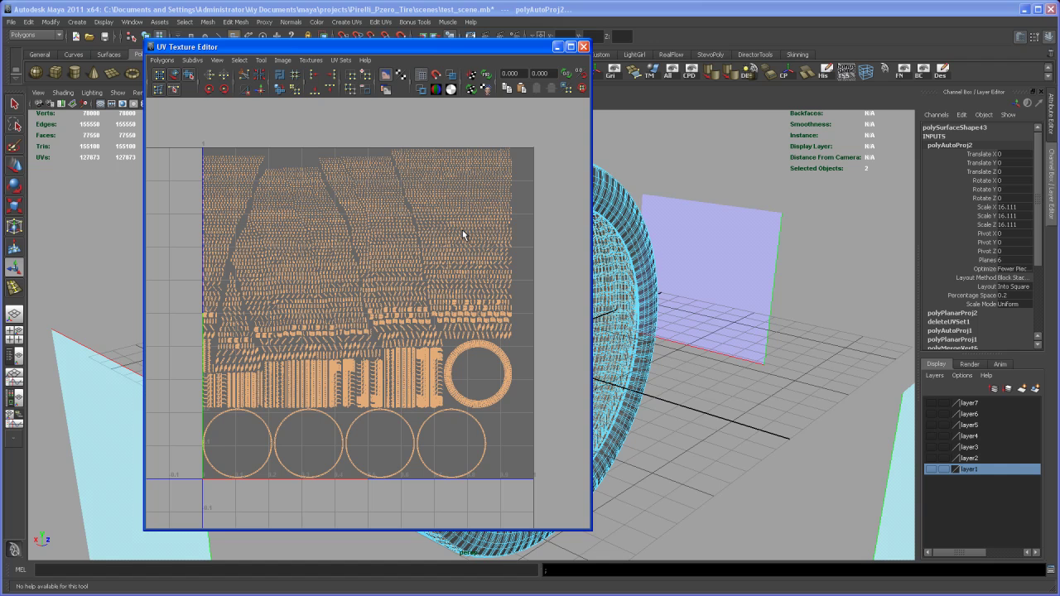
{"action": "right_click_drag", "start_coordinate": [613, 211], "coordinate": [628, 195]}
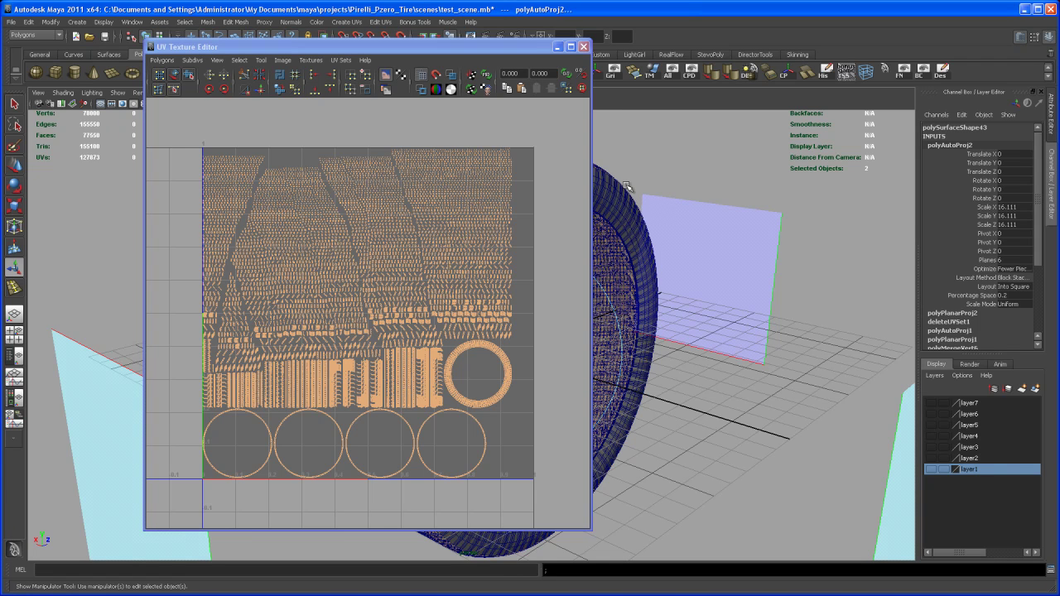
{"action": "left_click", "coordinate": [616, 206]}
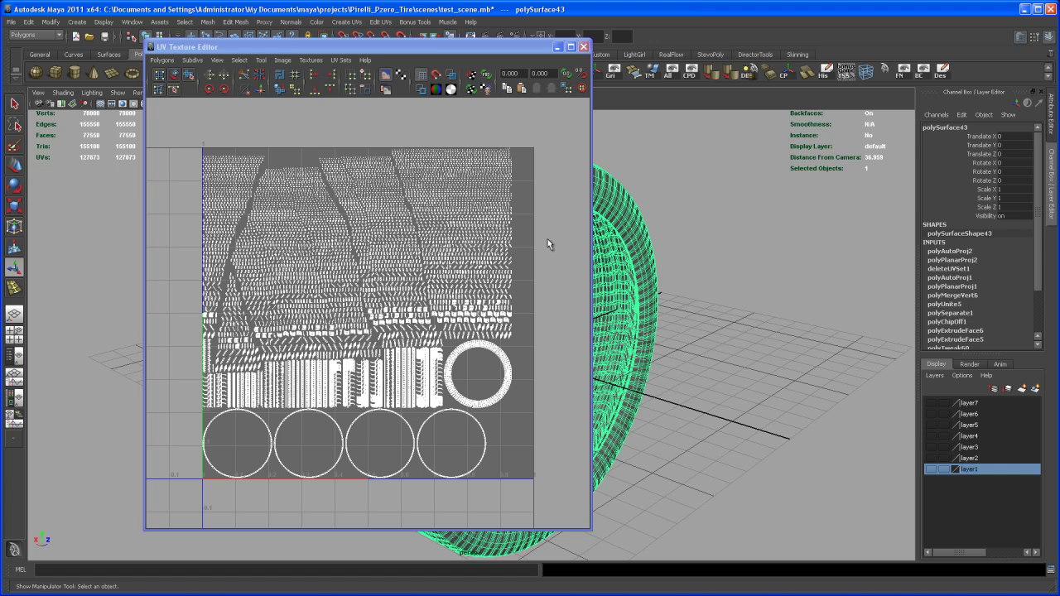
{"action": "right_click_drag", "start_coordinate": [496, 389], "coordinate": [500, 408]}
{"action": "left_click_drag", "start_coordinate": [485, 378], "coordinate": [520, 427]}
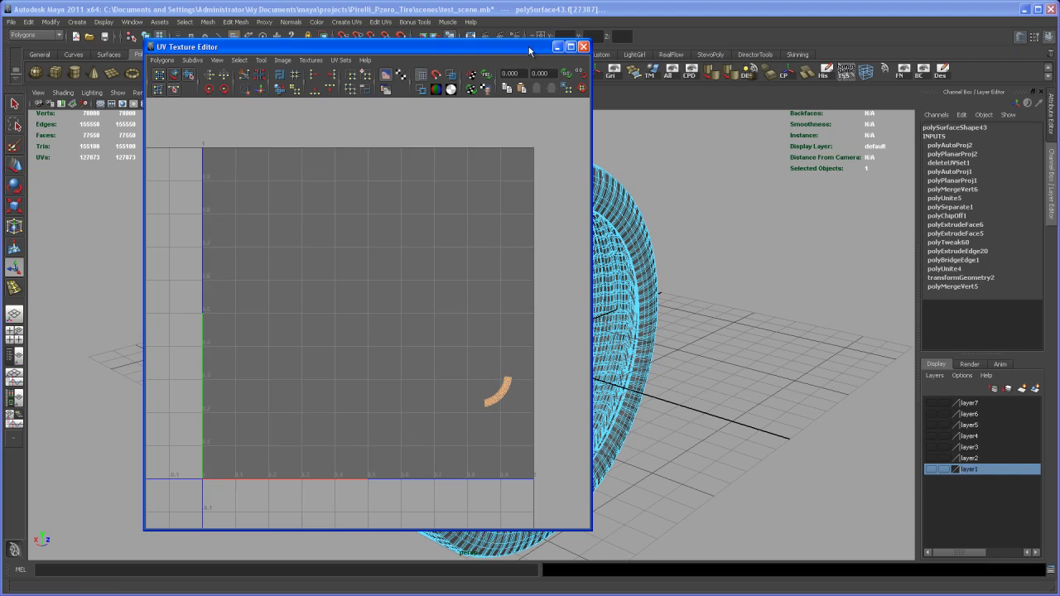
Return to object selection on the whole tire and display its uvSet1 layout in the UV Texture Editor.
{"action": "left_click_drag", "start_coordinate": [533, 46], "coordinate": [391, 39]}
{"action": "left_click_drag", "start_coordinate": [609, 265], "coordinate": [539, 229], "text": "alt"}
{"action": "left_click_drag", "start_coordinate": [316, 39], "coordinate": [375, 57]}
{"action": "left_click_drag", "start_coordinate": [649, 235], "coordinate": [580, 258], "text": "alt"}
{"action": "left_click", "coordinate": [259, 71]}
{"action": "left_click", "coordinate": [261, 79]}
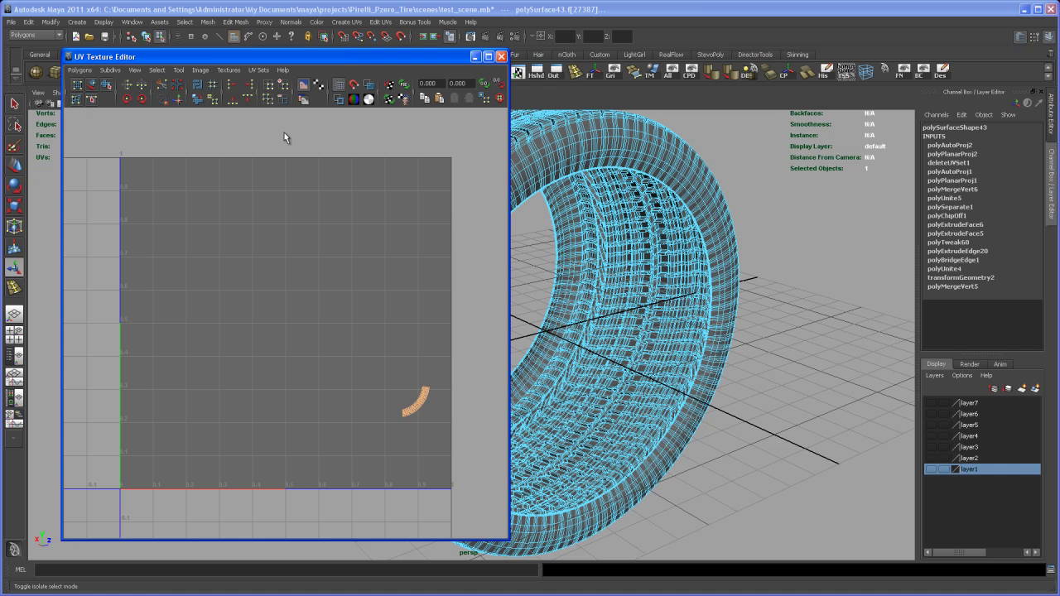
{"action": "right_click_drag", "start_coordinate": [640, 177], "coordinate": [688, 172]}
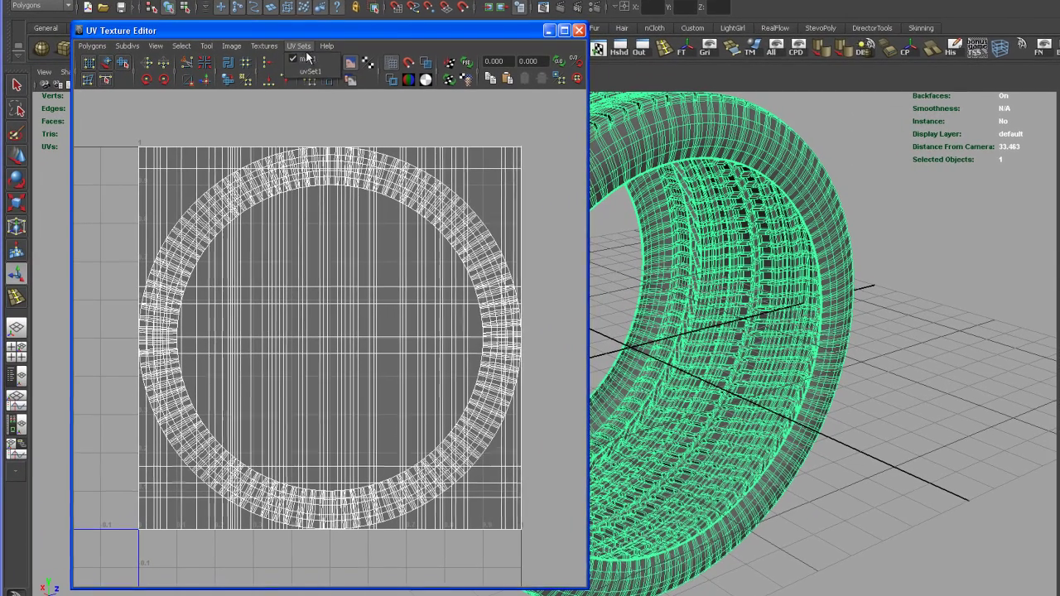
{"action": "left_click", "coordinate": [258, 70]}
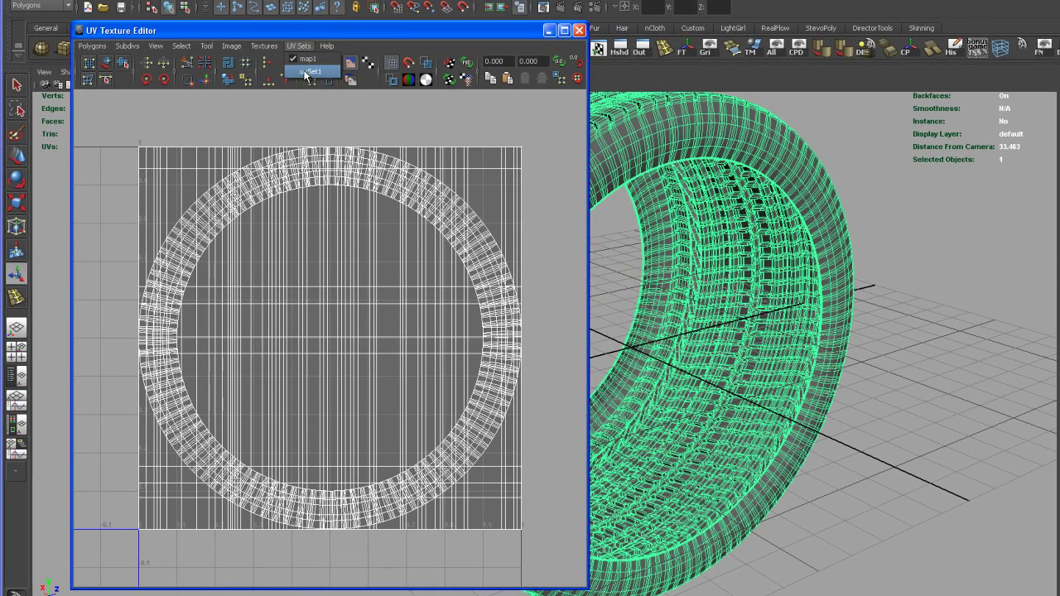
{"action": "left_click", "coordinate": [306, 72]}
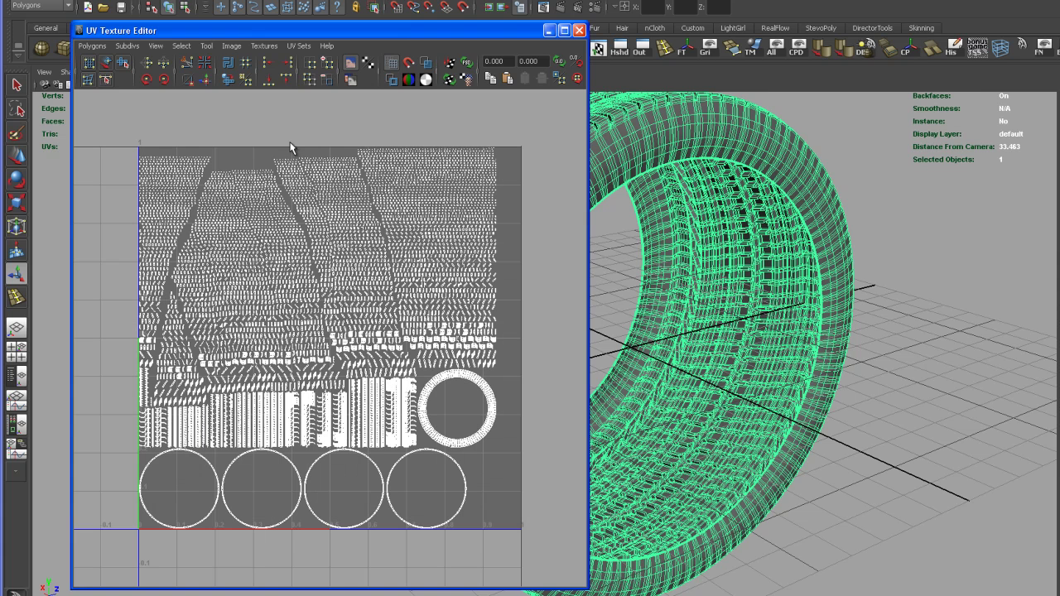
Select all faces laid out in uvSet1, switch to the map1 set, and delete their UVs there.
{"action": "right_click_drag", "start_coordinate": [300, 212], "coordinate": [303, 235]}
{"action": "left_click_drag", "start_coordinate": [111, 131], "coordinate": [532, 494]}
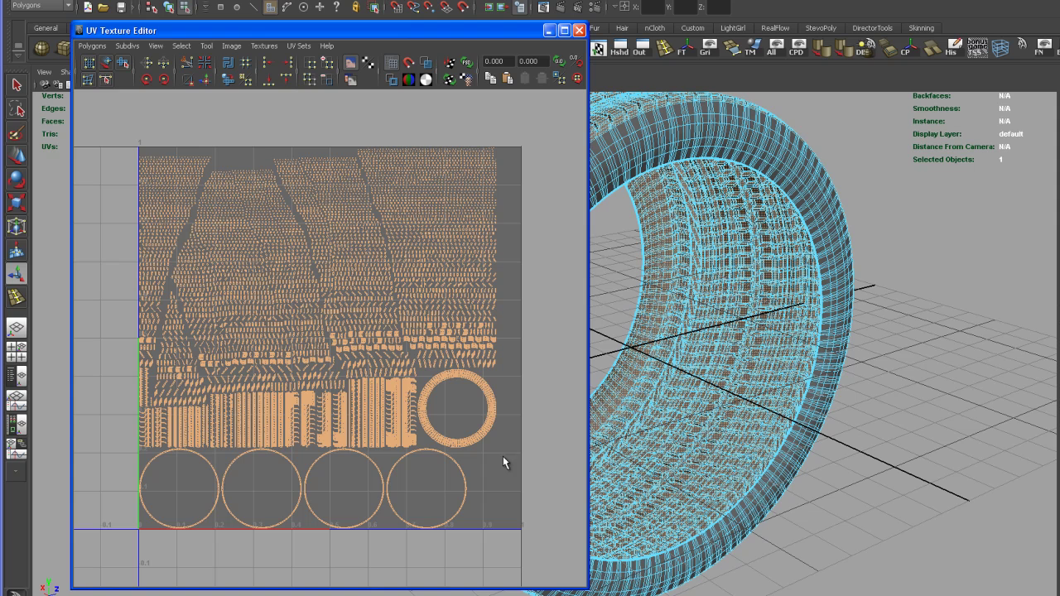
{"action": "left_click", "coordinate": [300, 47]}
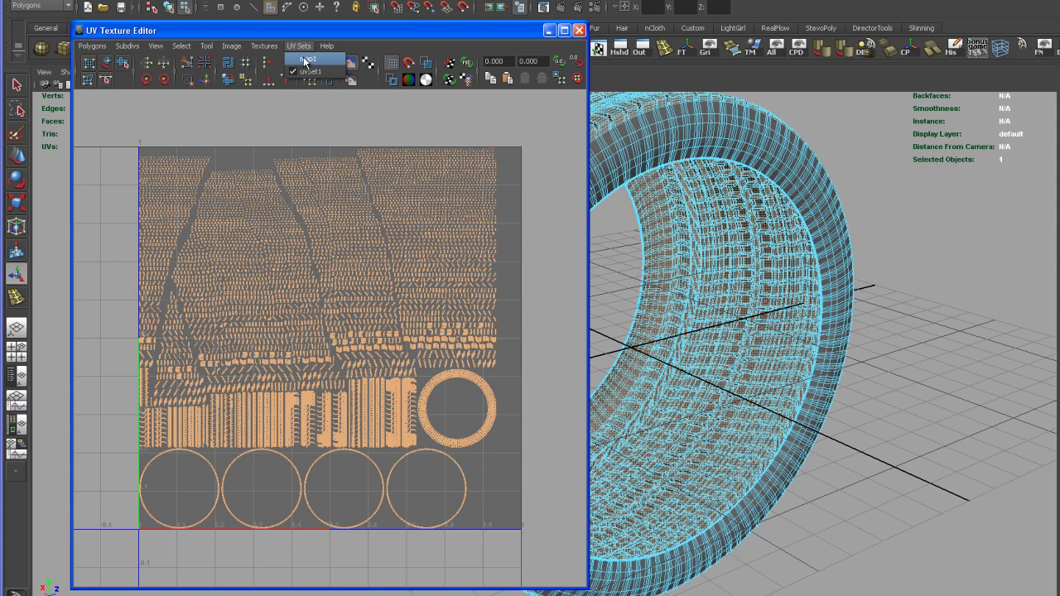
{"action": "left_click", "coordinate": [305, 60]}
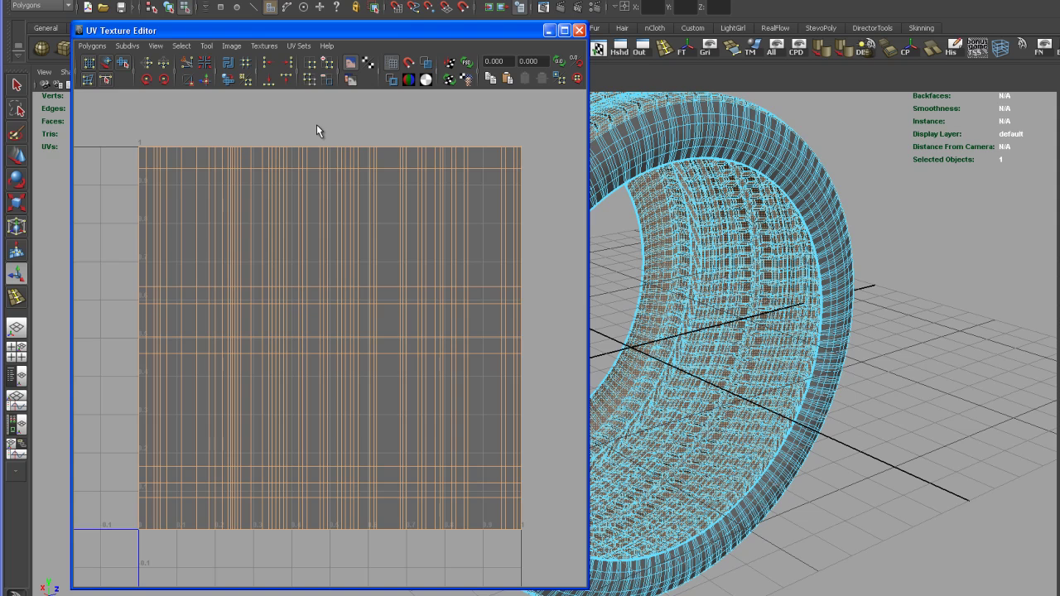
{"action": "left_click", "coordinate": [97, 52]}
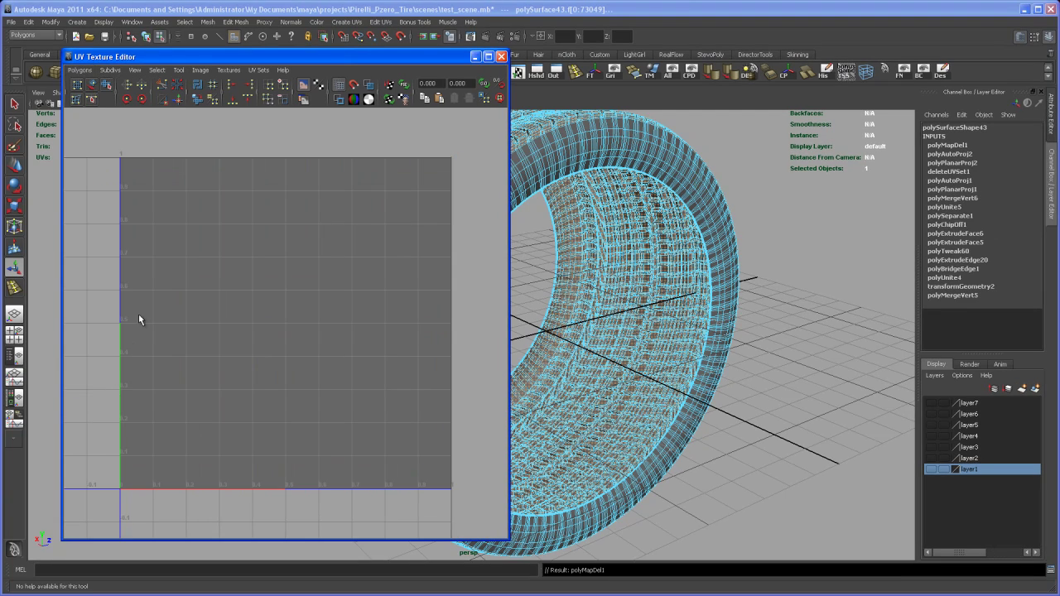
Inspect the tire's map1 sidewall layout and select the ring's uppermost faces to locate them on the model.
{"action": "right_click_drag", "start_coordinate": [561, 147], "coordinate": [600, 124]}
{"action": "left_click_drag", "start_coordinate": [699, 130], "coordinate": [648, 174]}
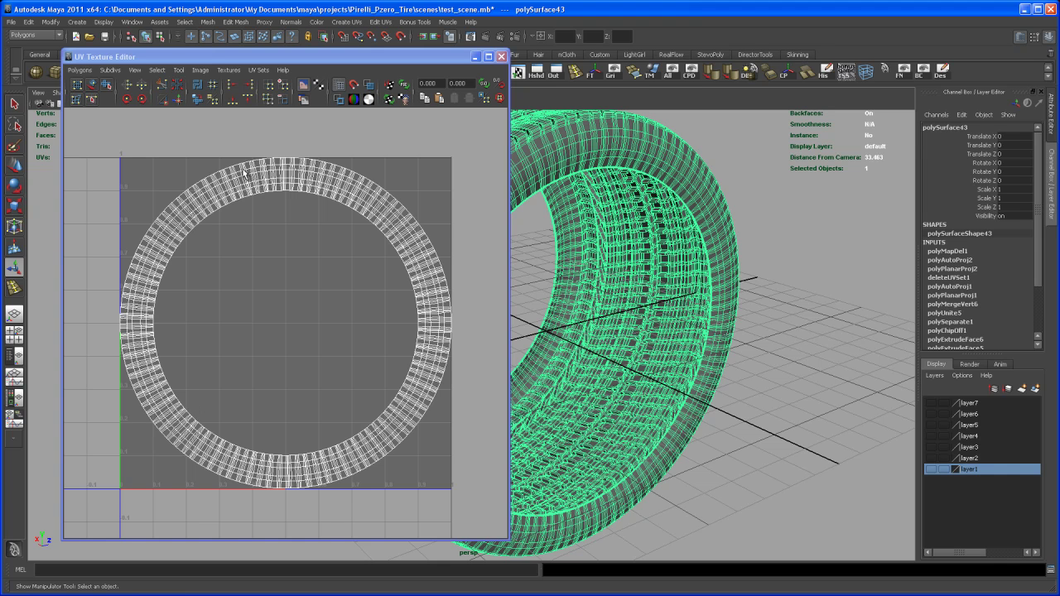
{"action": "right_click_drag", "start_coordinate": [282, 179], "coordinate": [283, 201]}
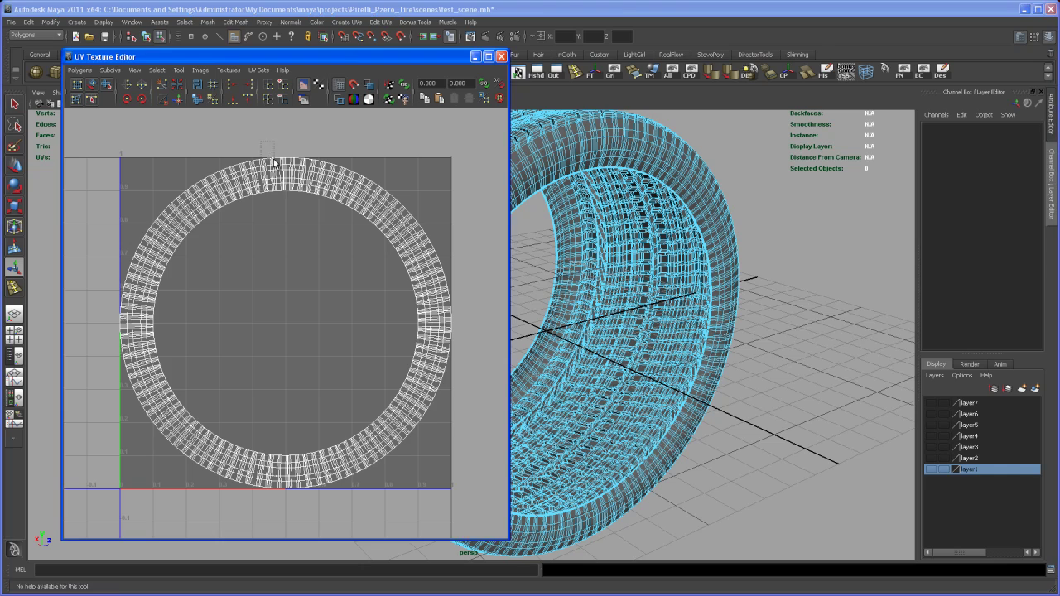
{"action": "left_click_drag", "start_coordinate": [261, 143], "coordinate": [311, 208]}
{"action": "left_click_drag", "start_coordinate": [621, 187], "coordinate": [586, 184], "text": "alt"}
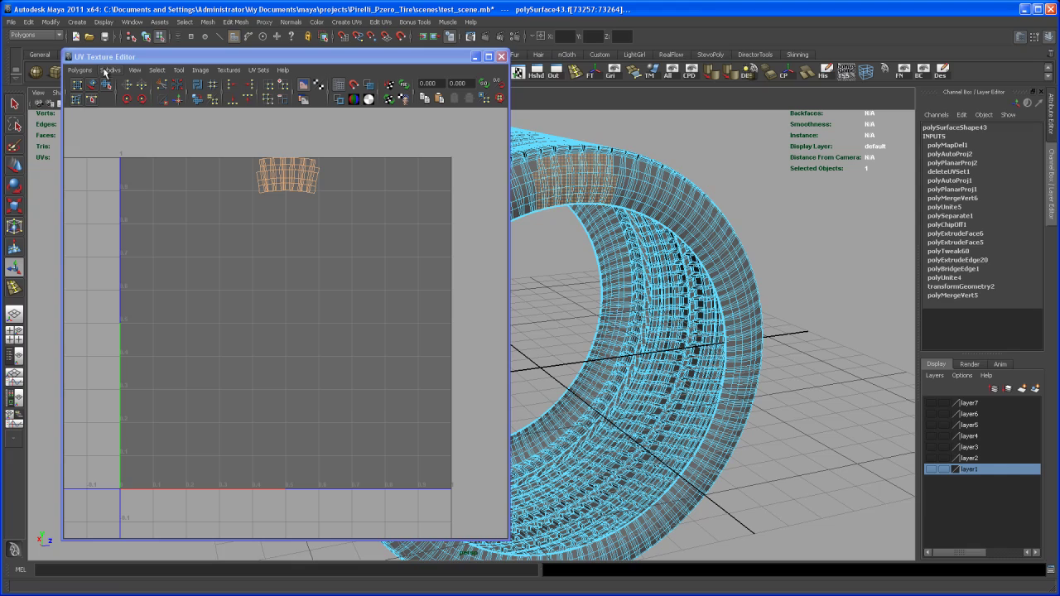
Reselect the whole tire and save a 2048 x 2048 Targa UV snapshot named tire_side_UV, using the Normal (0 to 1) range.
{"action": "right_click", "coordinate": [597, 178]}
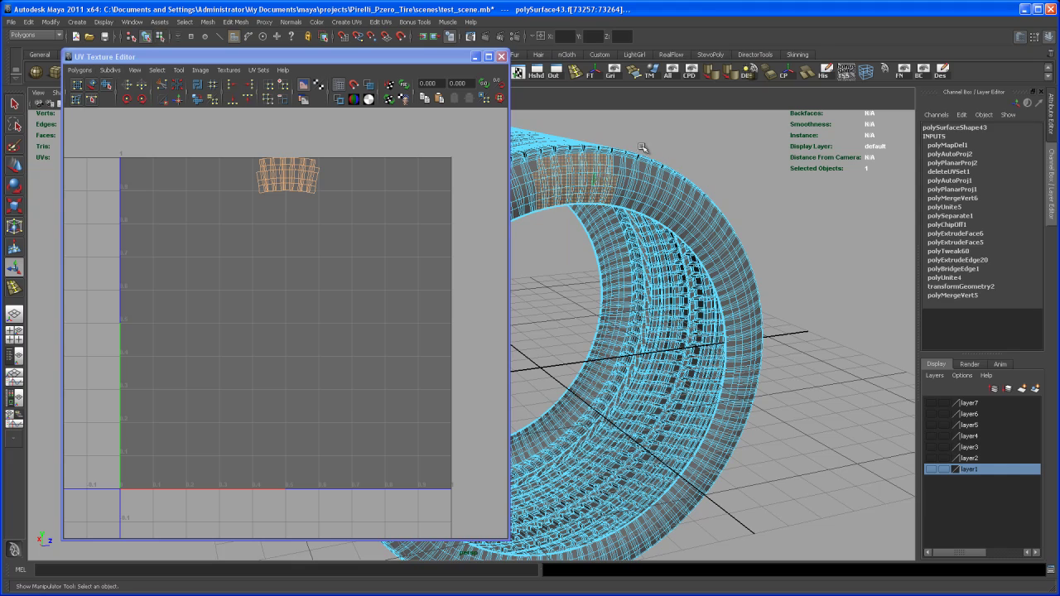
{"action": "left_click", "coordinate": [641, 164]}
{"action": "left_click", "coordinate": [83, 70]}
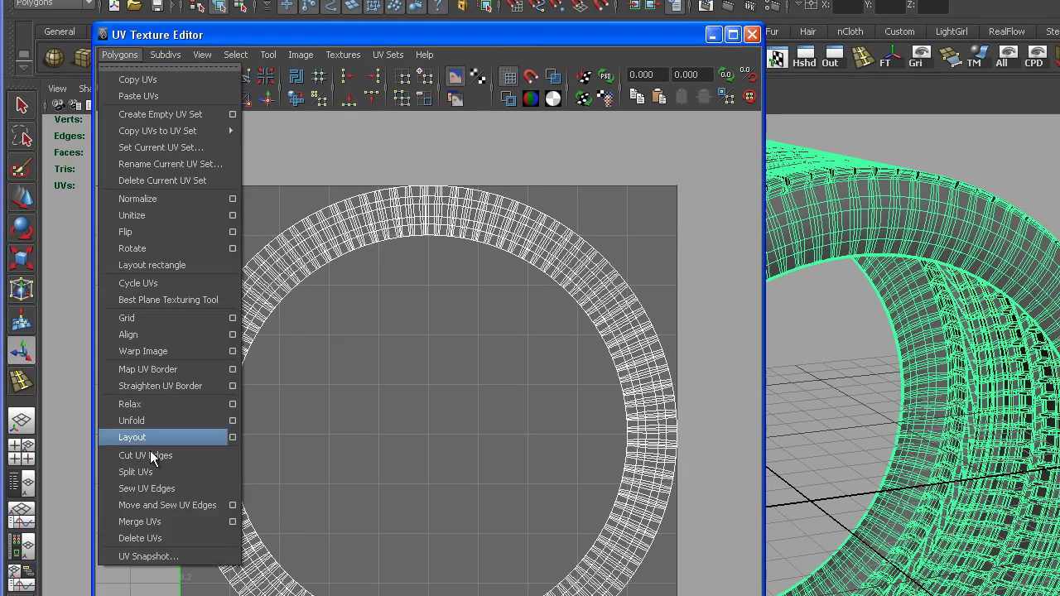
{"action": "left_click", "coordinate": [149, 556]}
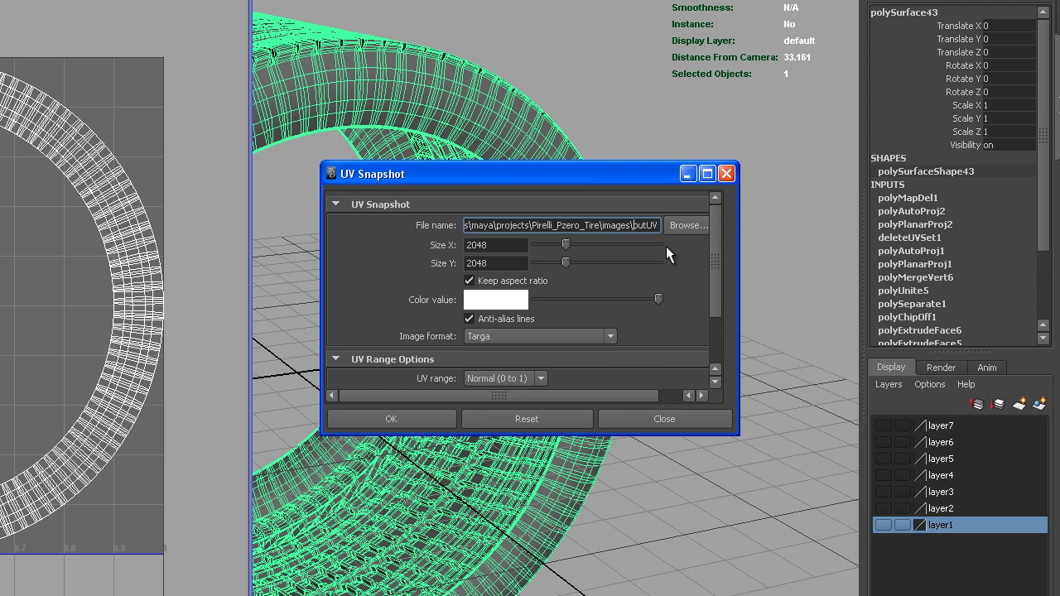
{"action": "key", "text": "BackSpace"}
{"action": "key", "text": "BackSpace"}
{"action": "key", "text": "BackSpace"}
{"action": "type", "text": "tire_side_"}
{"action": "type", "text": "_"}
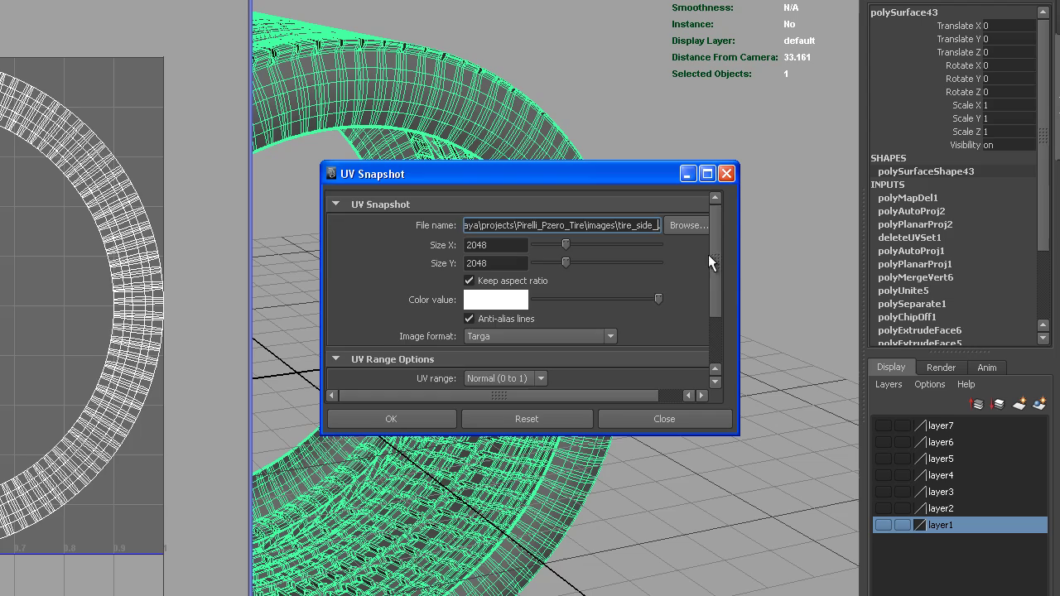
{"action": "left_click_drag", "start_coordinate": [714, 265], "coordinate": [716, 357]}
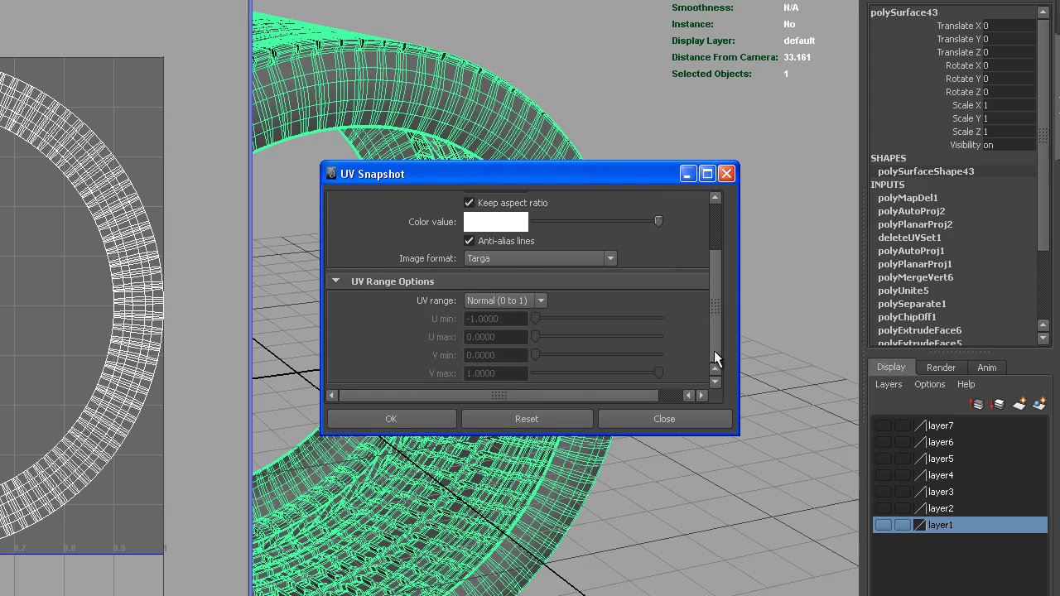
{"action": "left_click", "coordinate": [391, 420]}
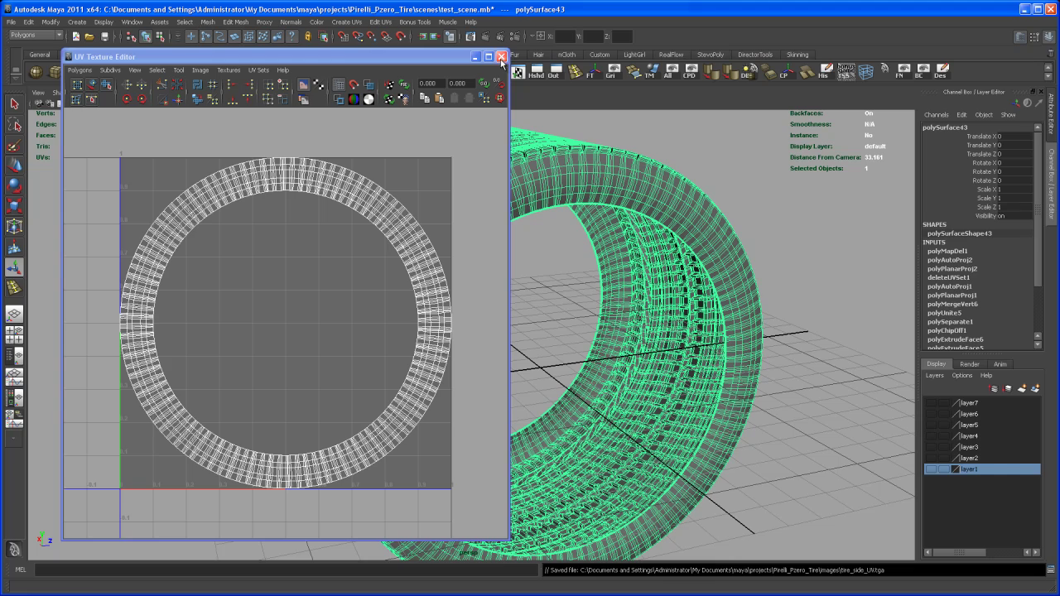
Close the UV Texture Editor and examine the whole tire in the perspective view.
{"action": "left_click", "coordinate": [502, 58]}
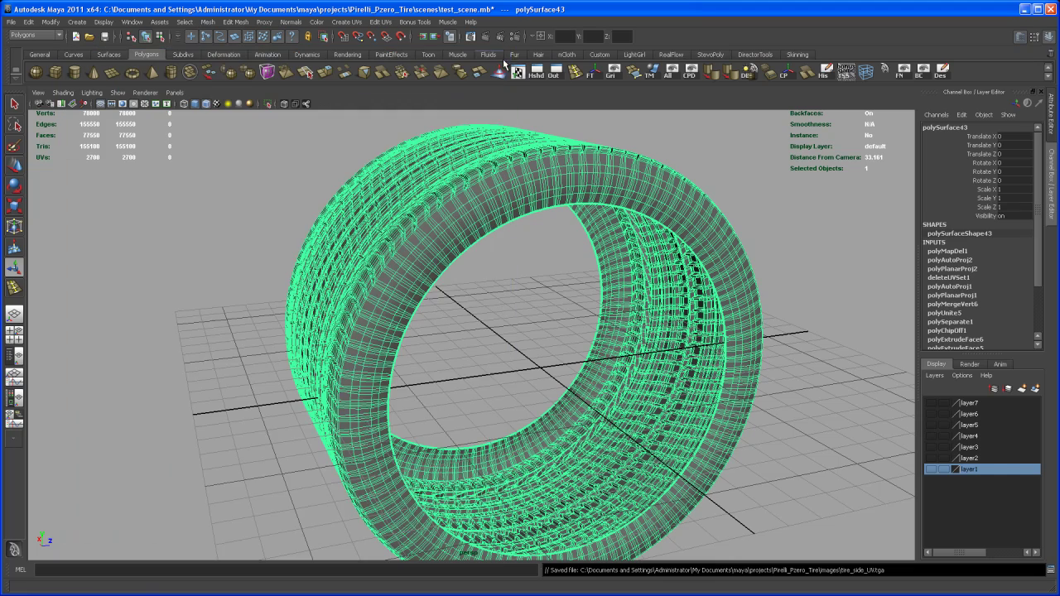
{"action": "left_click_drag", "start_coordinate": [570, 306], "coordinate": [565, 295], "text": "alt"}
{"action": "right_click_drag", "start_coordinate": [566, 296], "coordinate": [546, 315], "text": "alt"}
{"action": "middle_click_drag", "start_coordinate": [546, 315], "coordinate": [544, 289], "text": "alt"}
{"action": "left_click_drag", "start_coordinate": [543, 289], "coordinate": [533, 332], "text": "alt"}
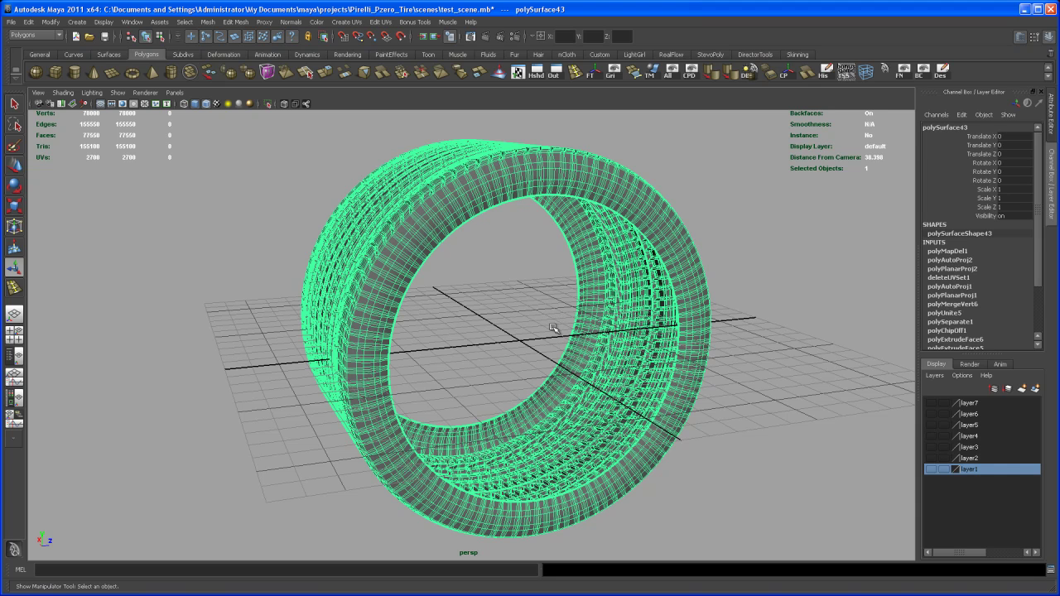
{"action": "mouse_move", "coordinate": [539, 321]}
{"action": "left_mouse_down", "text": "alt"}
{"action": "mouse_move", "coordinate": [525, 324]}
{"action": "mouse_move", "coordinate": [516, 301]}
{"action": "mouse_move", "coordinate": [523, 331]}
{"action": "left_mouse_up", "text": "alt"}
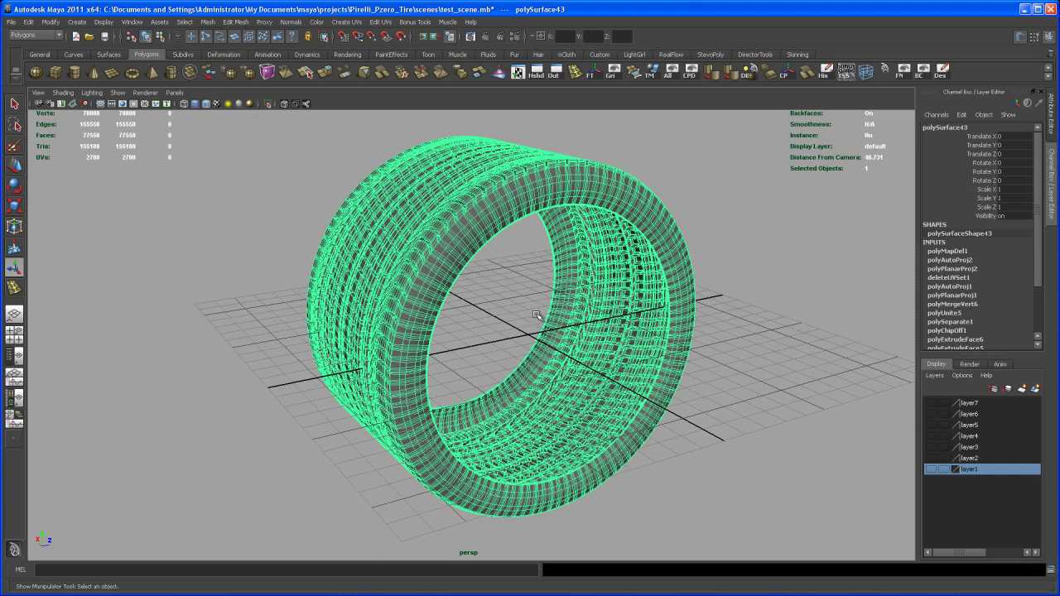